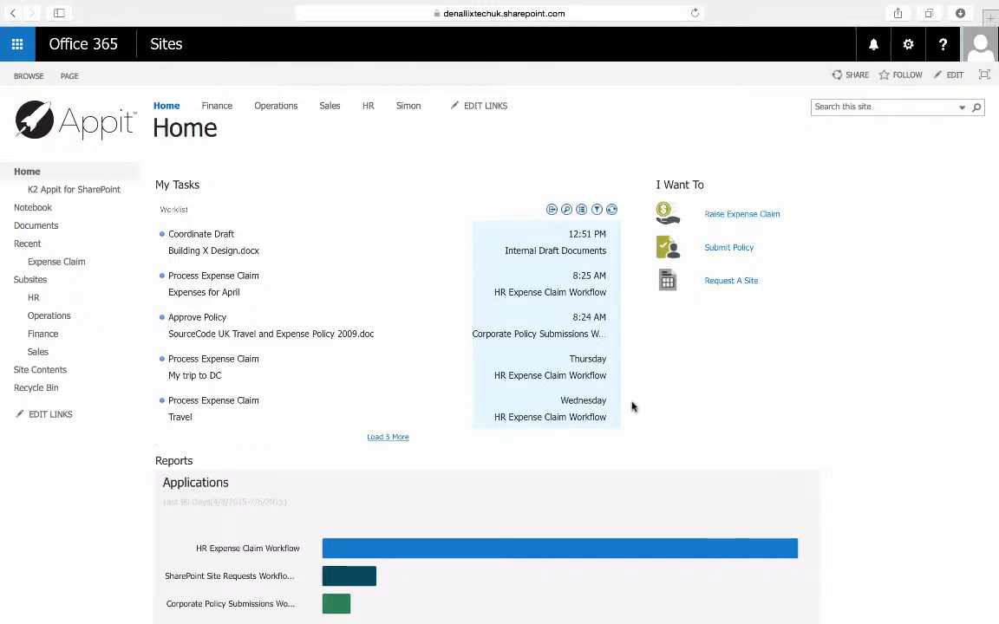
Drill the reports down to HR Expense Claim Workflow and its Approve Expense Claim task, examining user performance and the task audit.
scroll(632, 405, down, 5)
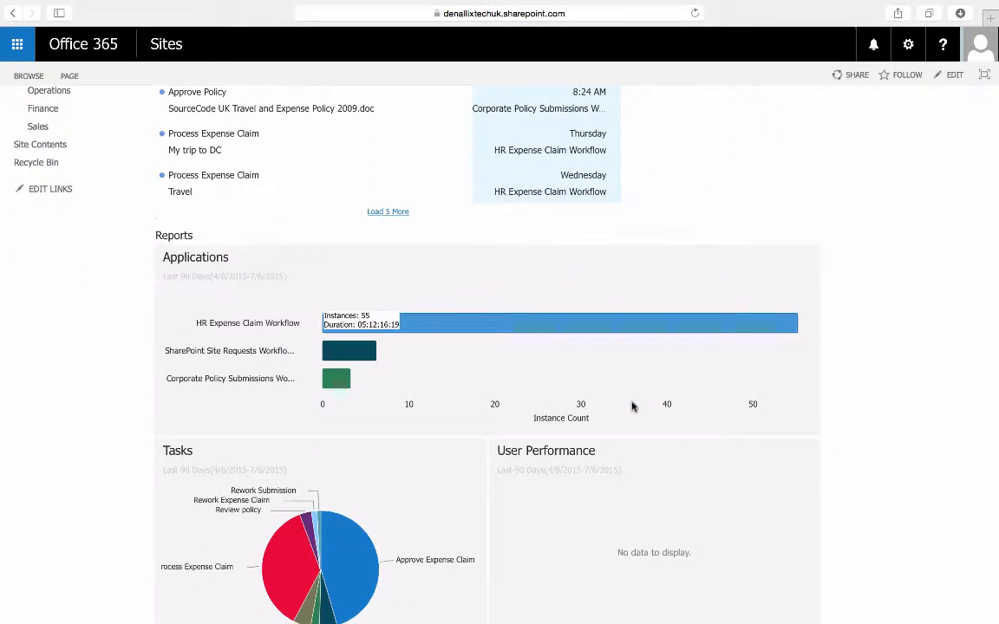
click(666, 329)
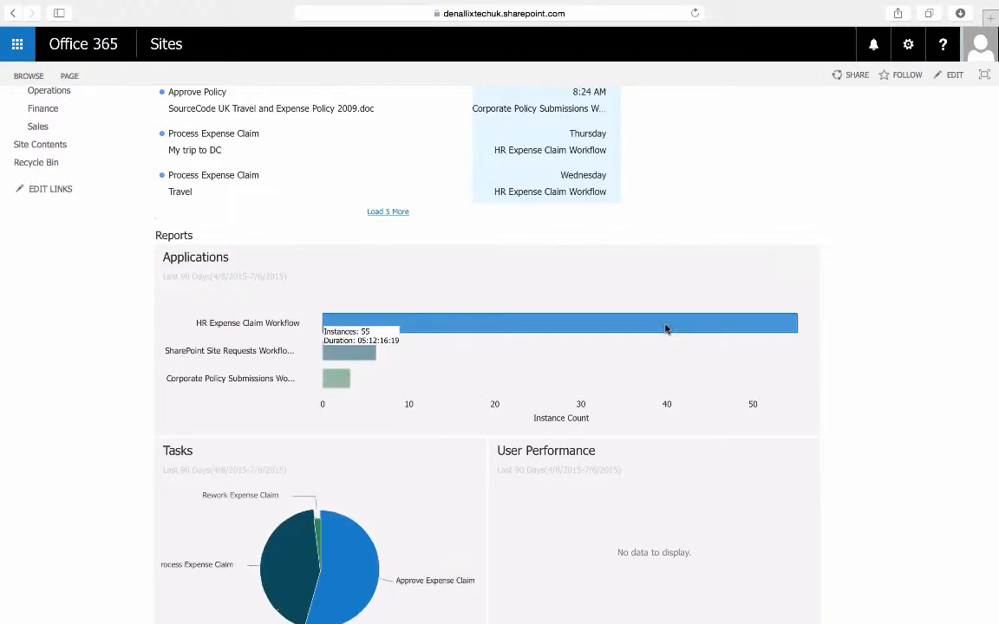
scroll(644, 396, down, 3)
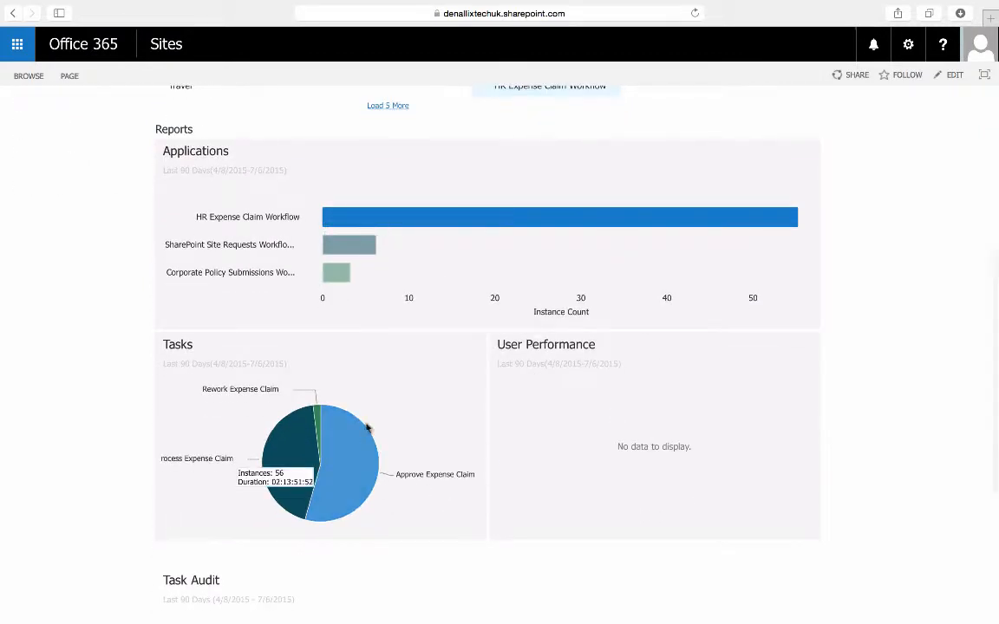
mouse_move(312, 472)
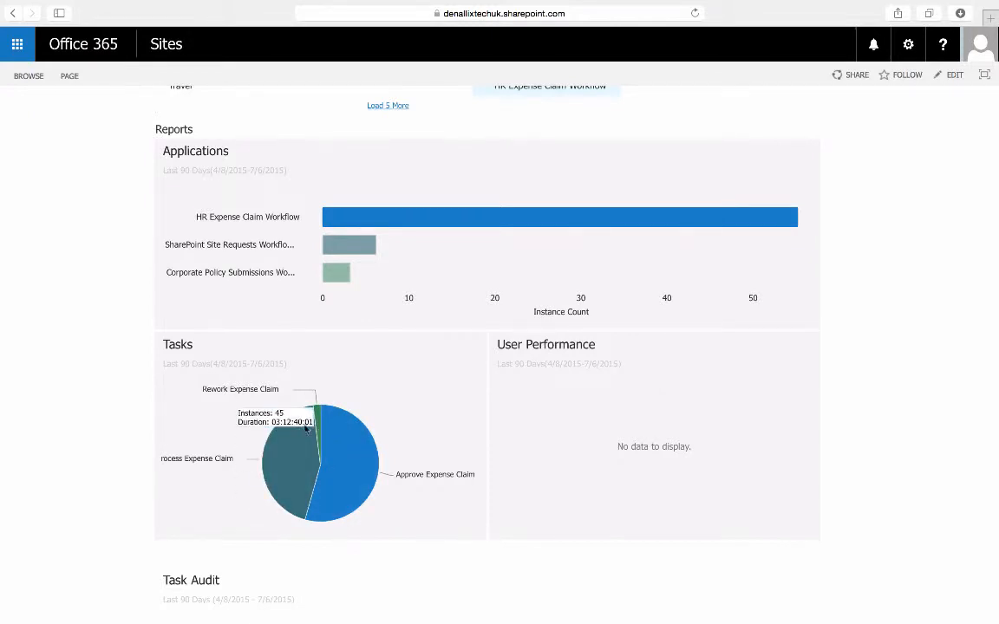
click(342, 490)
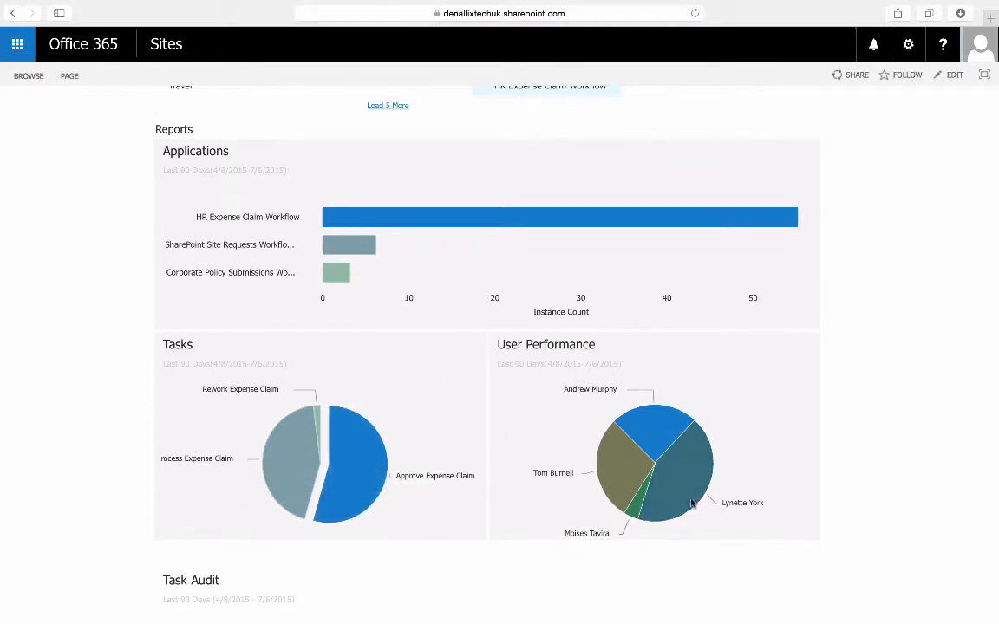
mouse_move(698, 495)
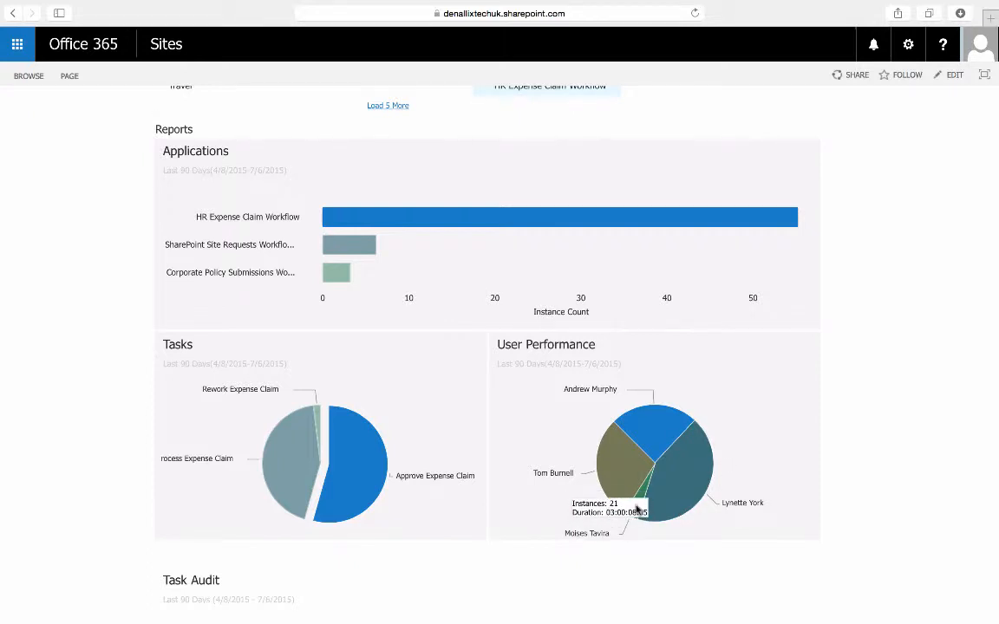
mouse_move(587, 472)
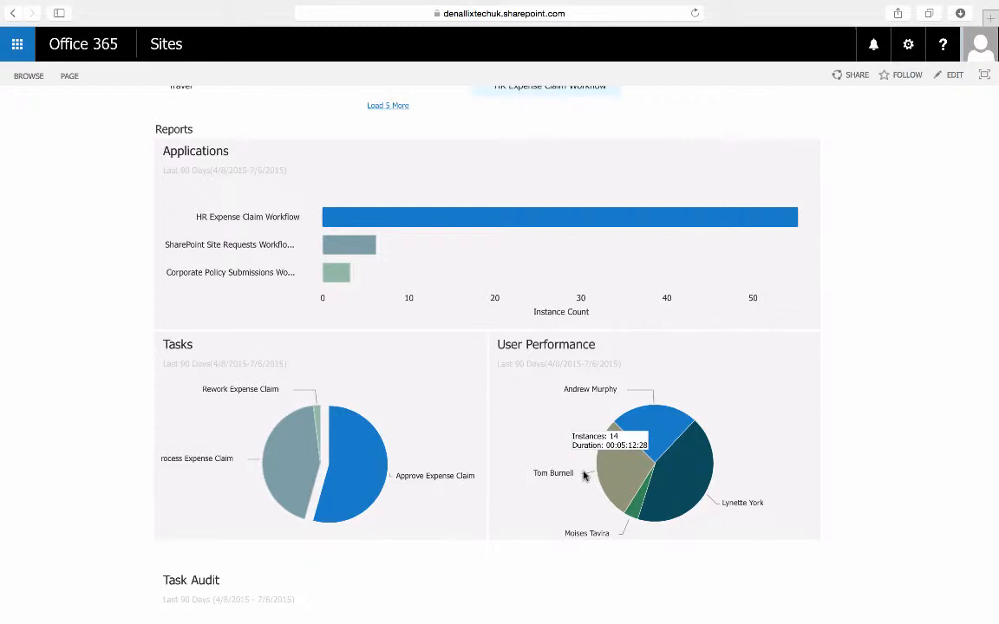
scroll(584, 475, down, 5)
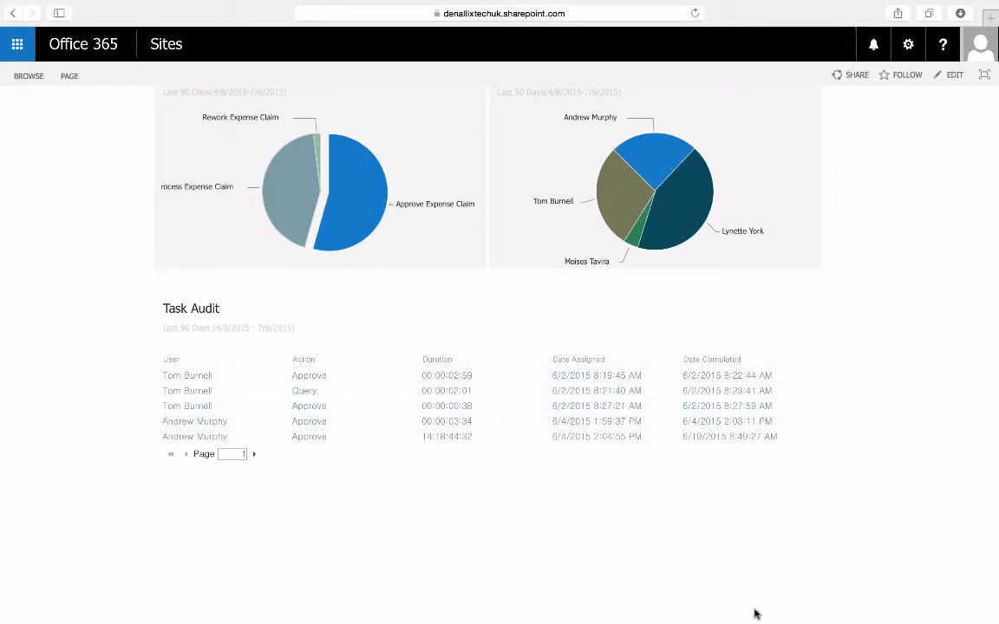
Start raising a new expense claim and title it "Birmingham Roadshow".
scroll(753, 590, up, 10)
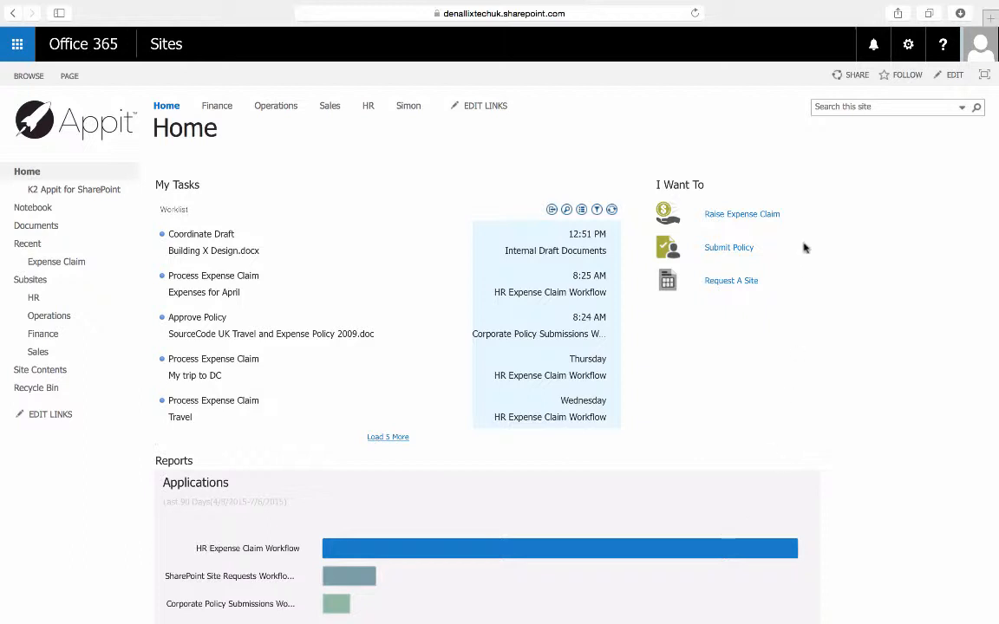
click(739, 222)
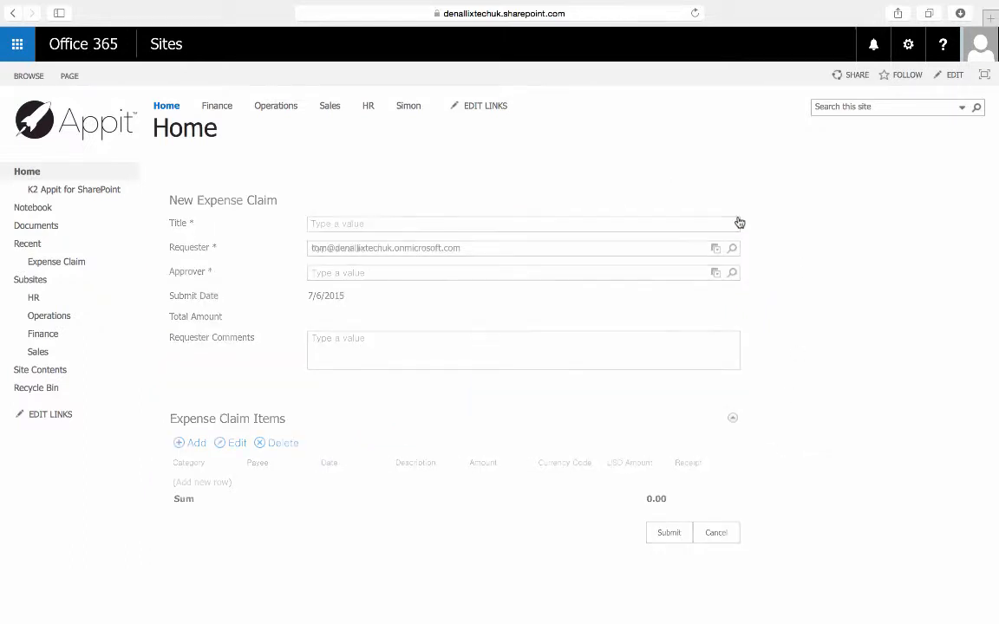
mouse_move(555, 612)
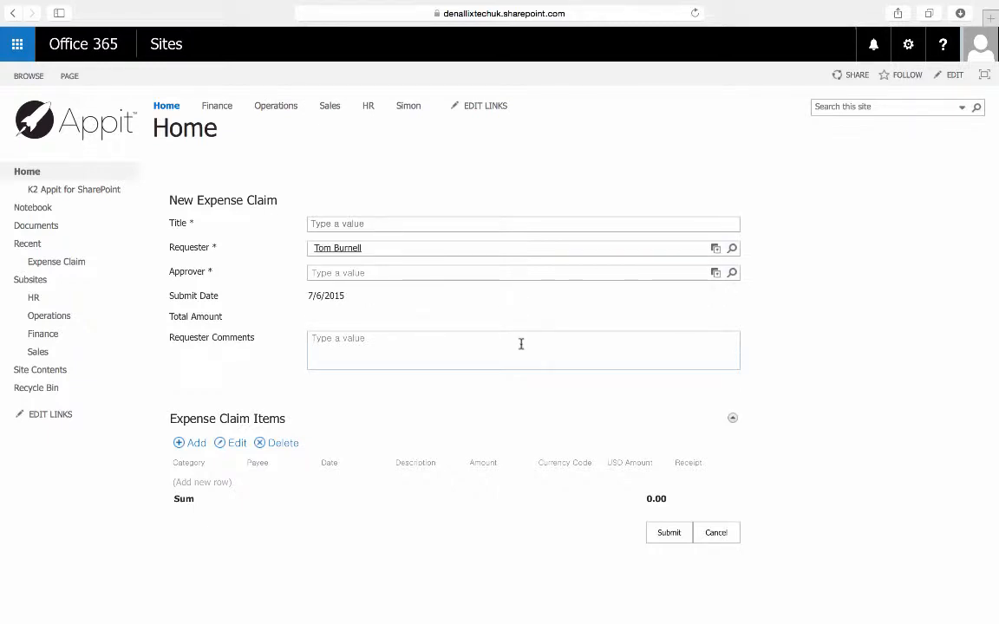
click(521, 224)
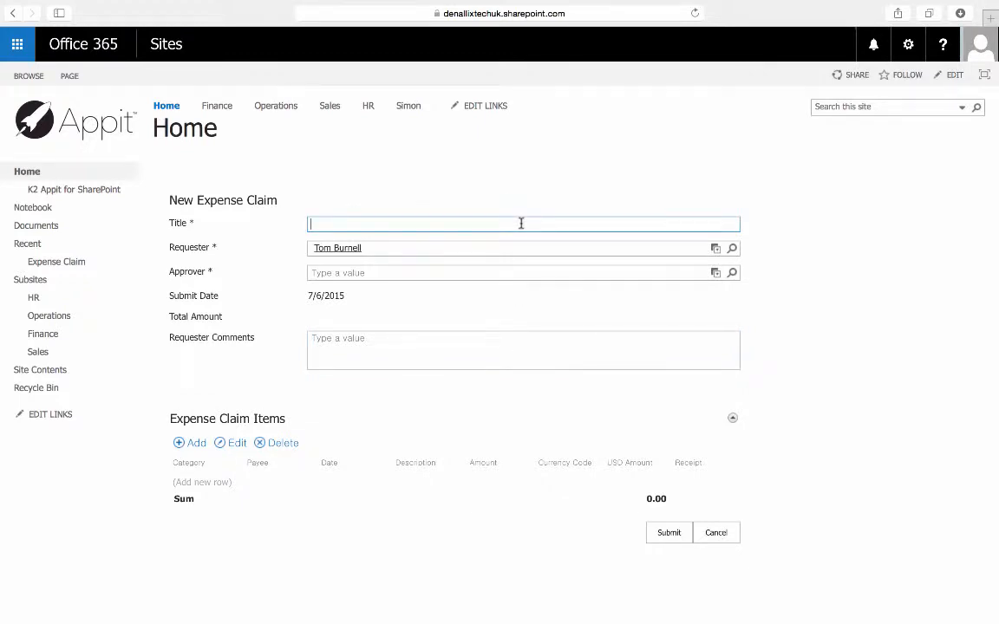
text(Birmingham Roadshow)
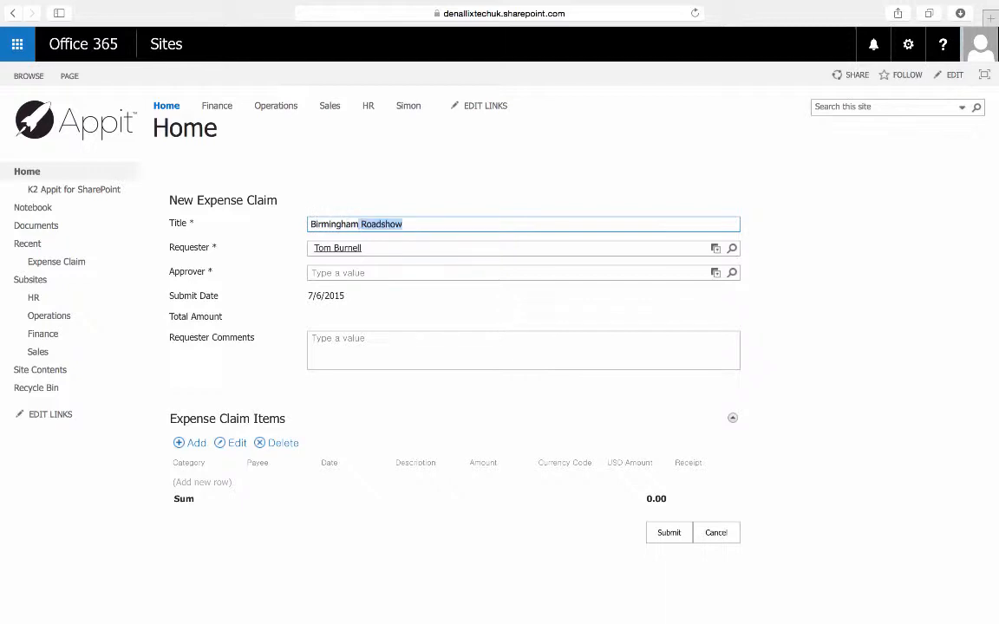
key(Right)
Enter "Claim for Hotel and travel" as the requester comments.
click(517, 350)
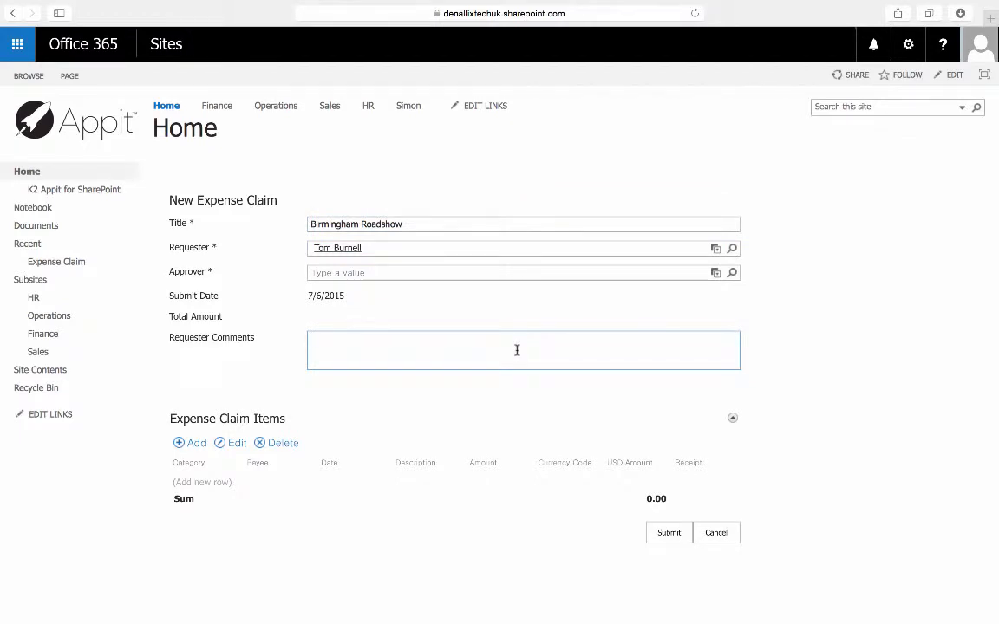
text(P)
key(BackSpace)
text(Ex)
key(BackSpace)
key(BackSpace)
text(Claim for Hotel and travel)
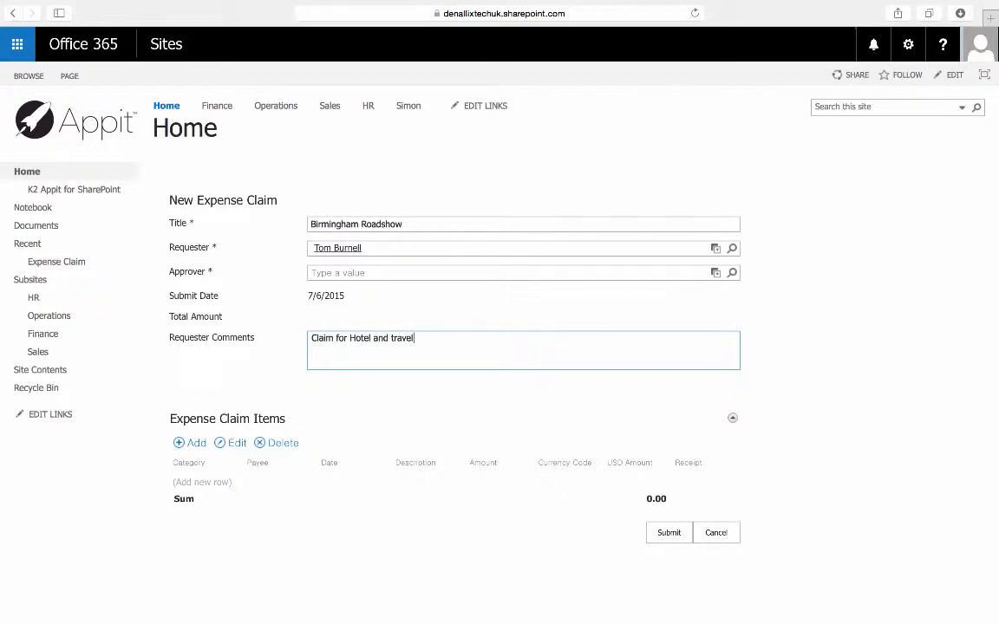
Add an expense claim item with the category Accomodation and the payee Hilton.
scroll(521, 518, down, 2)
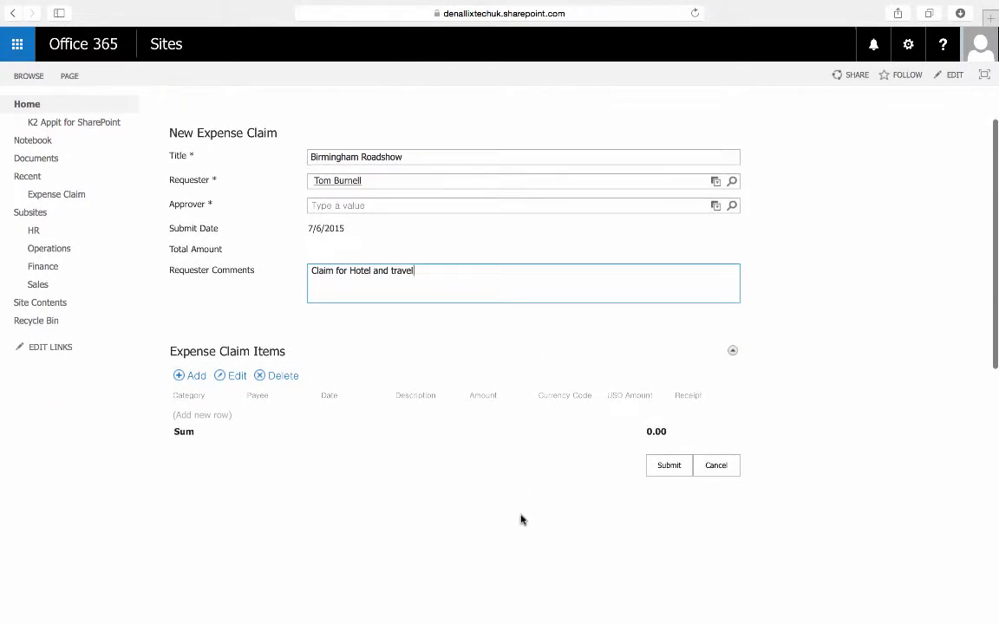
click(198, 378)
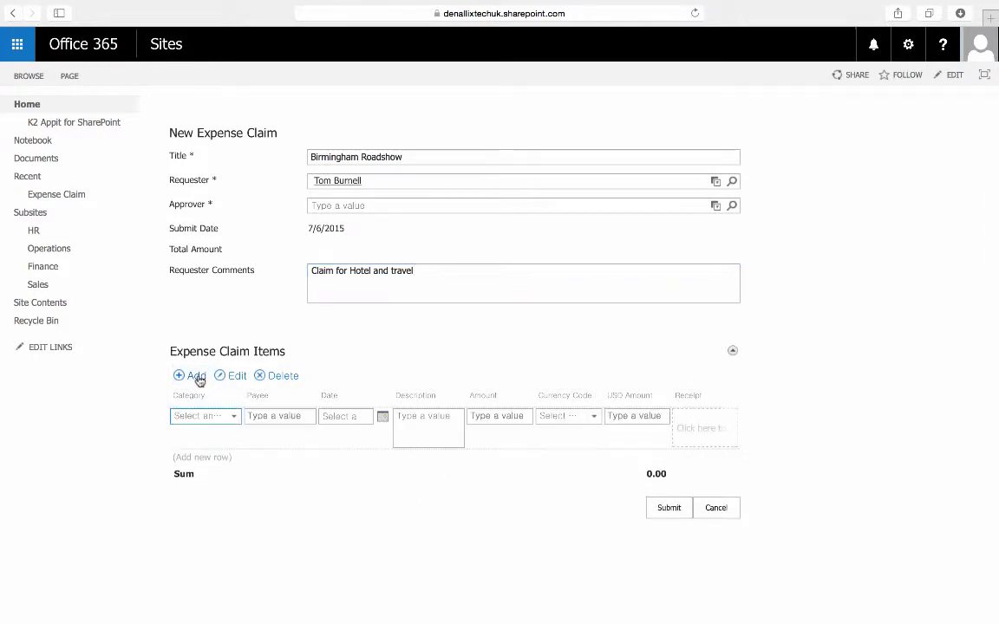
click(229, 417)
click(222, 449)
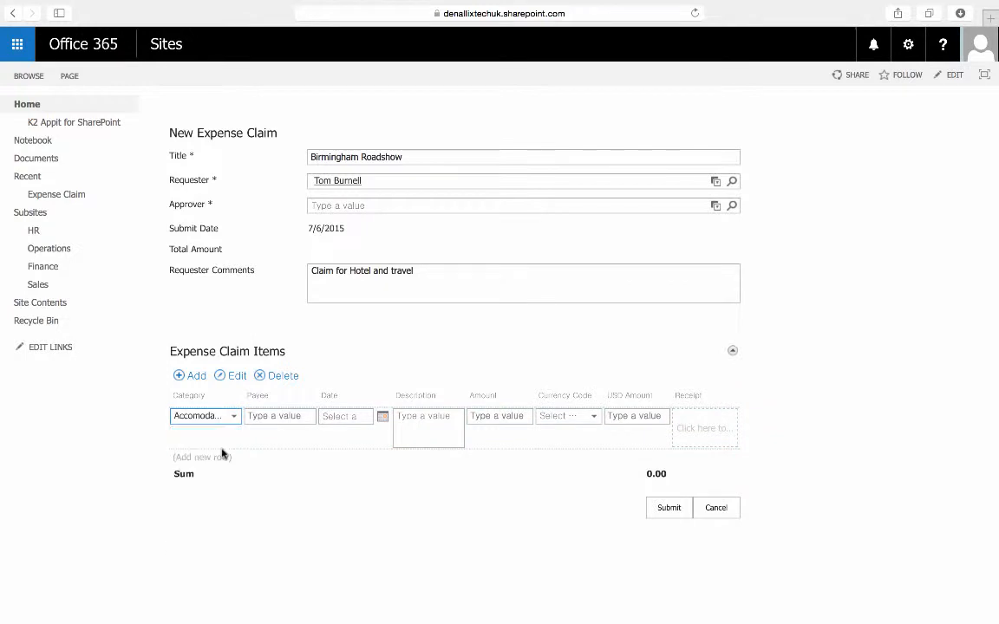
click(282, 416)
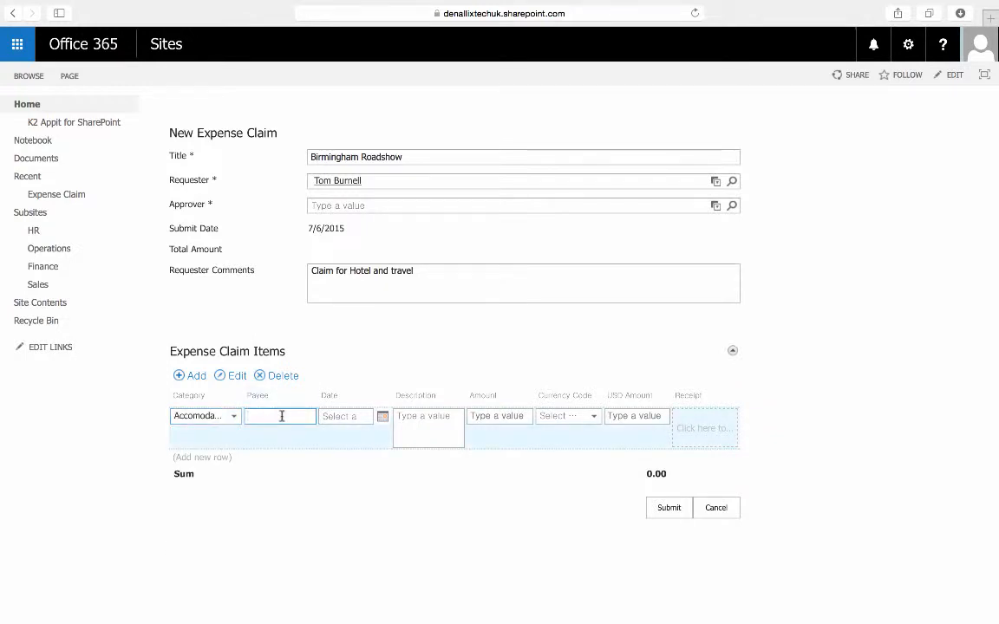
text(Hilton)
key(BackSpace)
key(BackSpace)
key(BackSpace)
text(lton)
Date the Hilton item 7/1/2015 and describe it as "Hotel room".
click(361, 420)
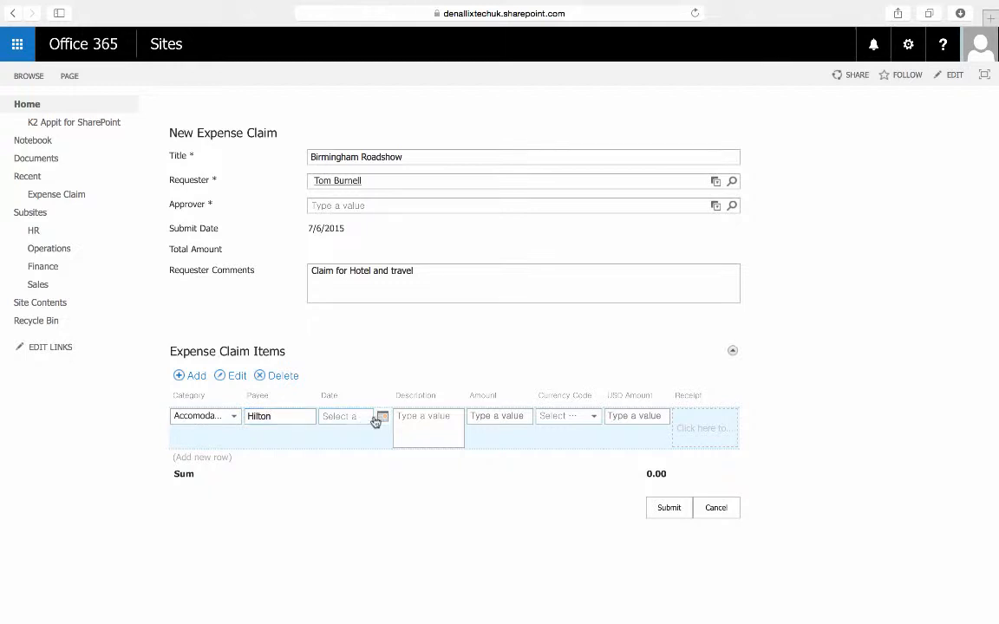
click(383, 418)
click(307, 469)
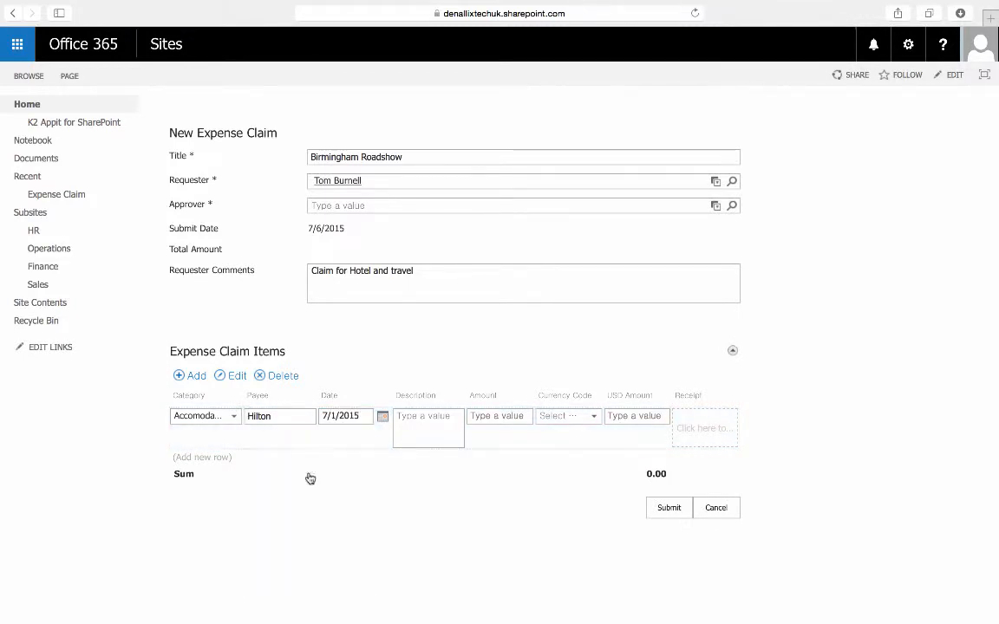
click(448, 415)
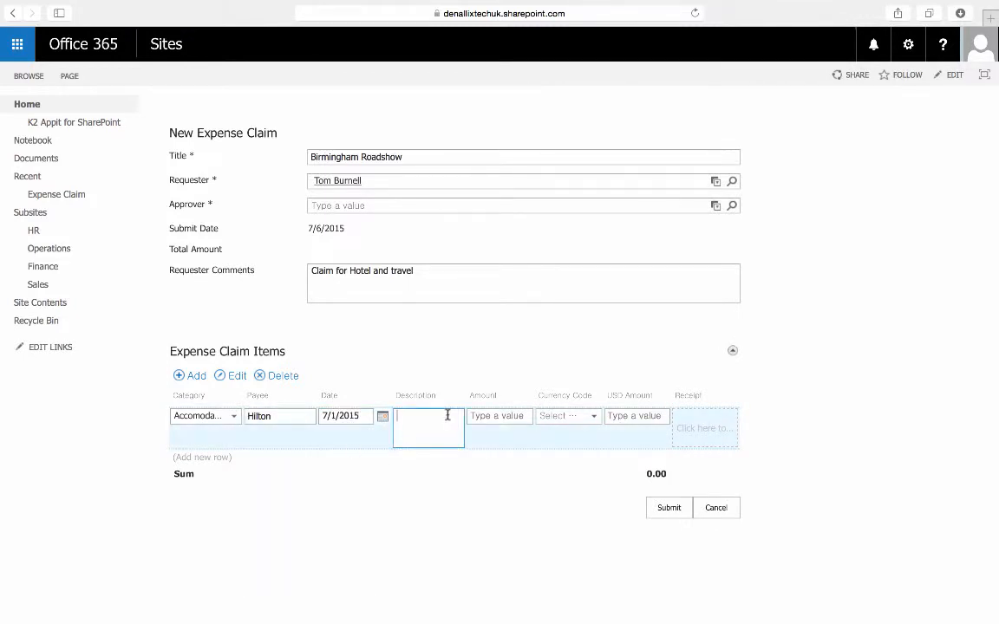
text(Hotel room)
Set the hotel item's amount to 200 in GBP and attach the image 030715_1 from the Desktop as its receipt.
click(518, 420)
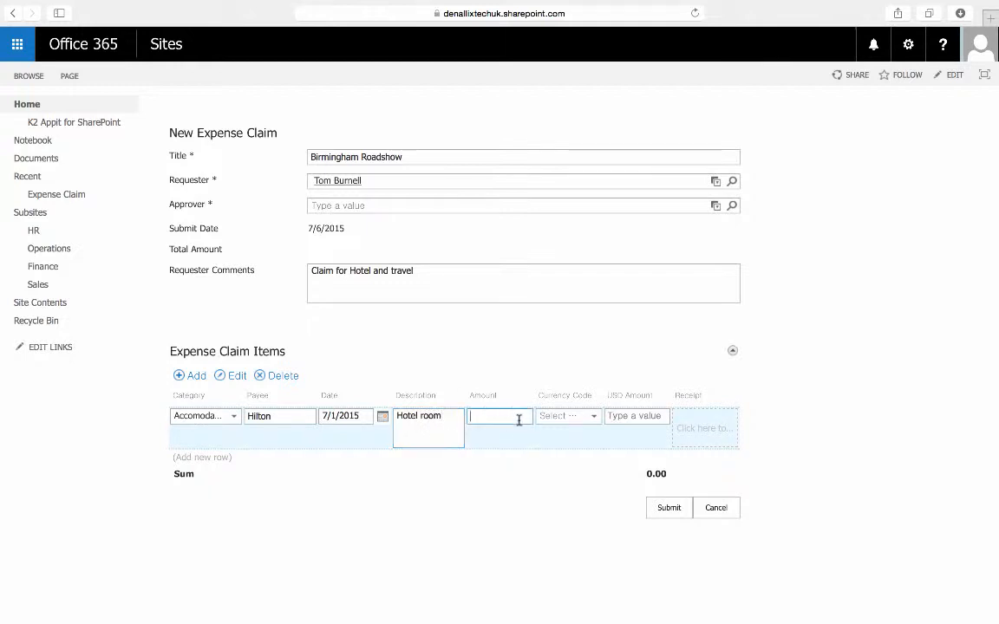
text(200)
click(584, 414)
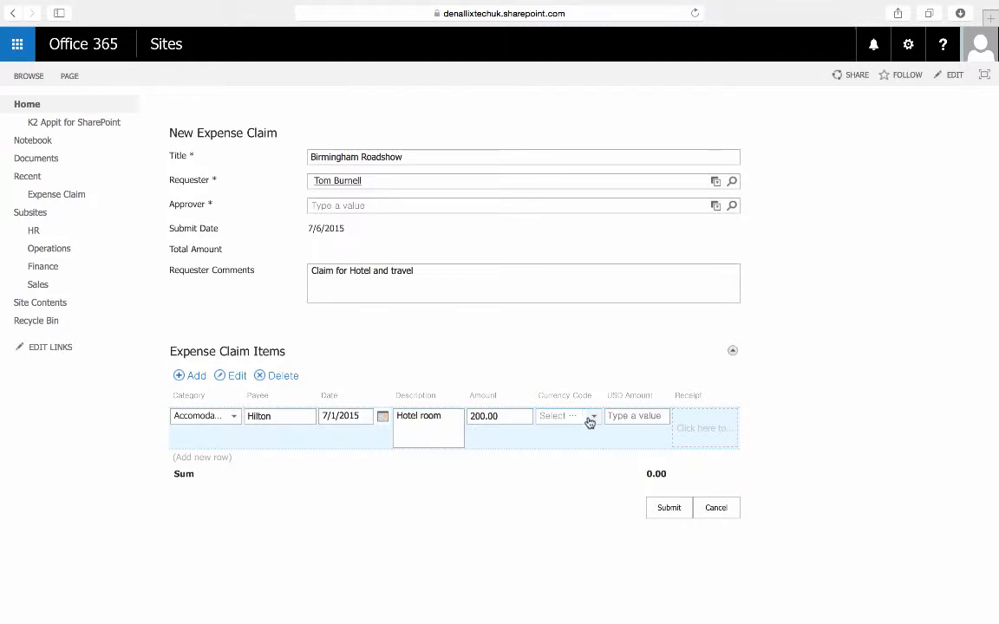
click(584, 415)
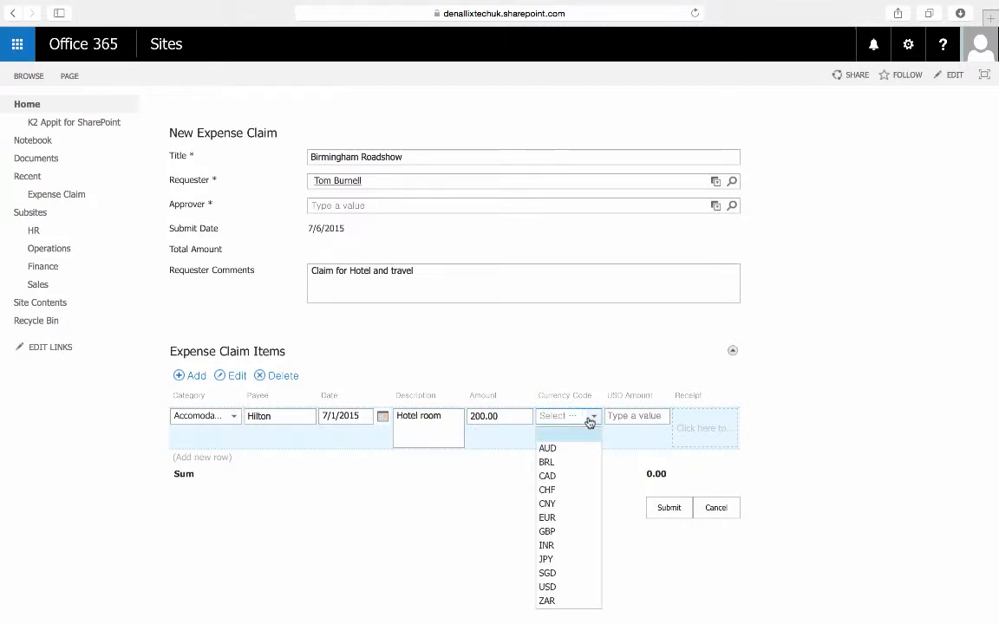
click(562, 531)
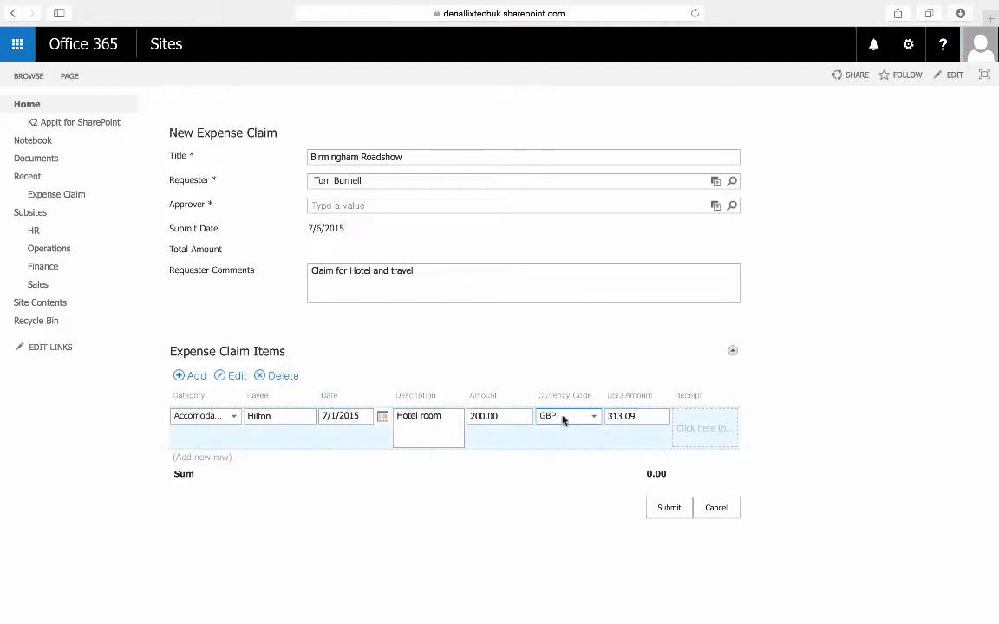
click(716, 441)
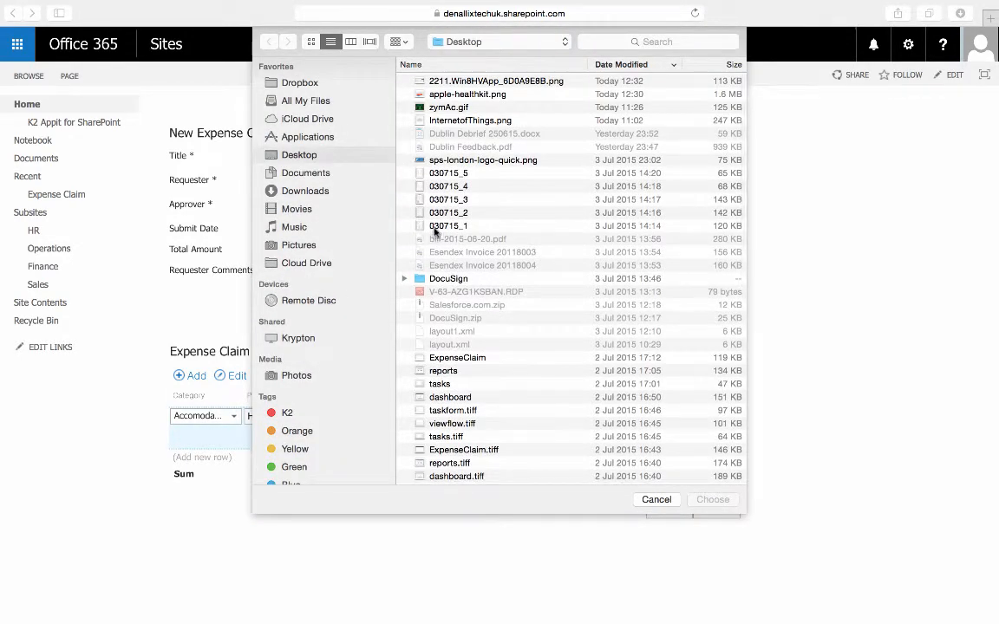
double_click(436, 225)
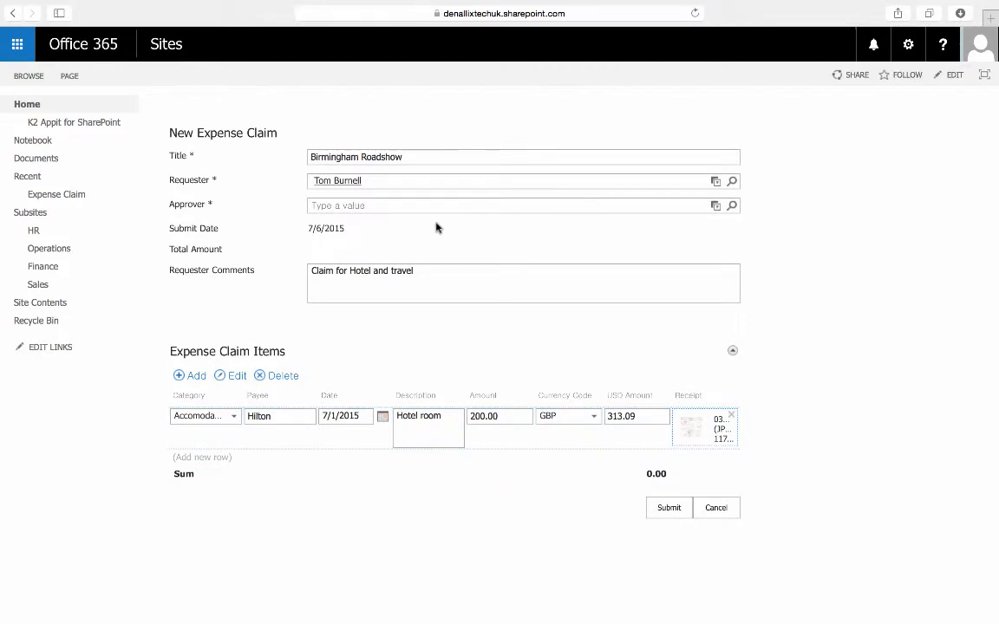
Add a second expense claim item with the category Airfare.
click(187, 378)
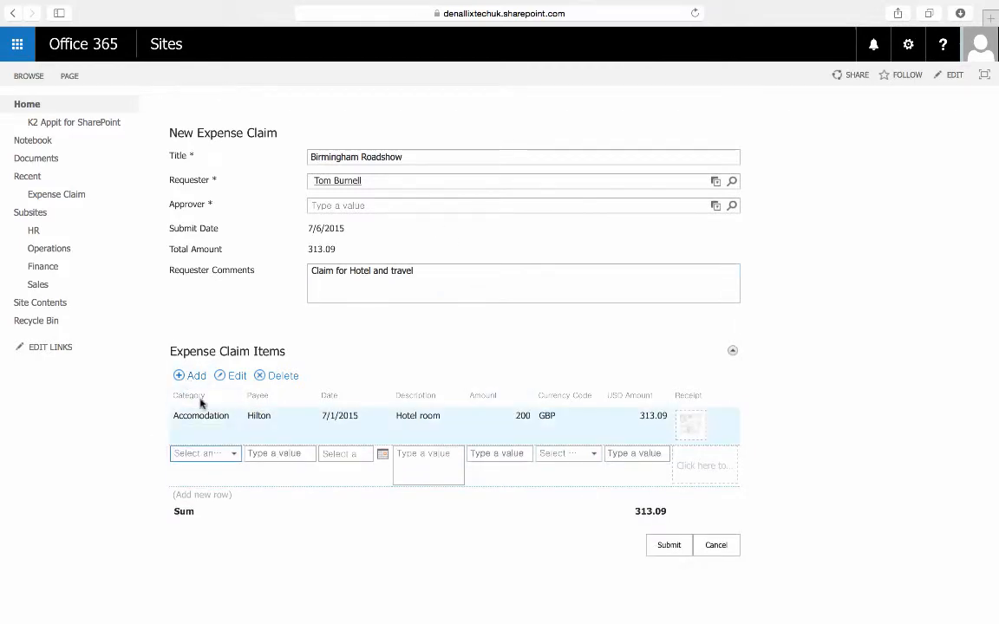
click(233, 453)
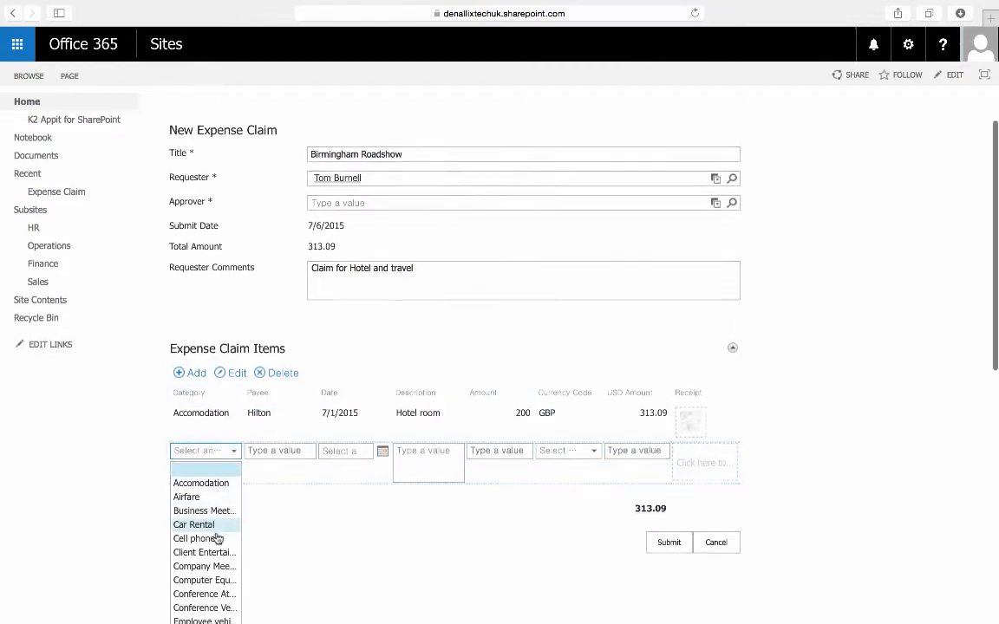
scroll(215, 475, down, 2)
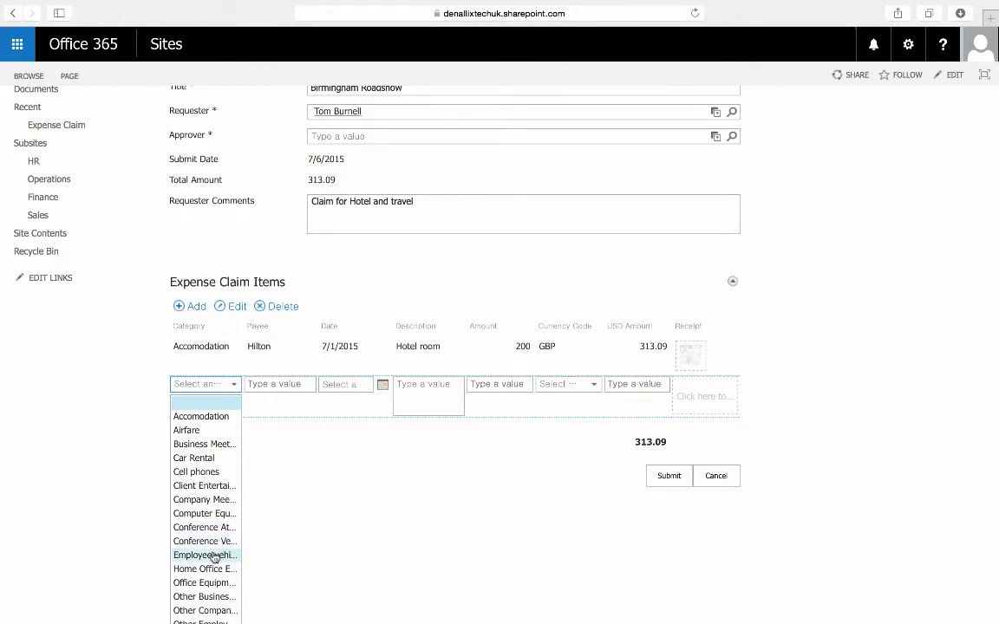
scroll(214, 557, down, 1)
click(205, 390)
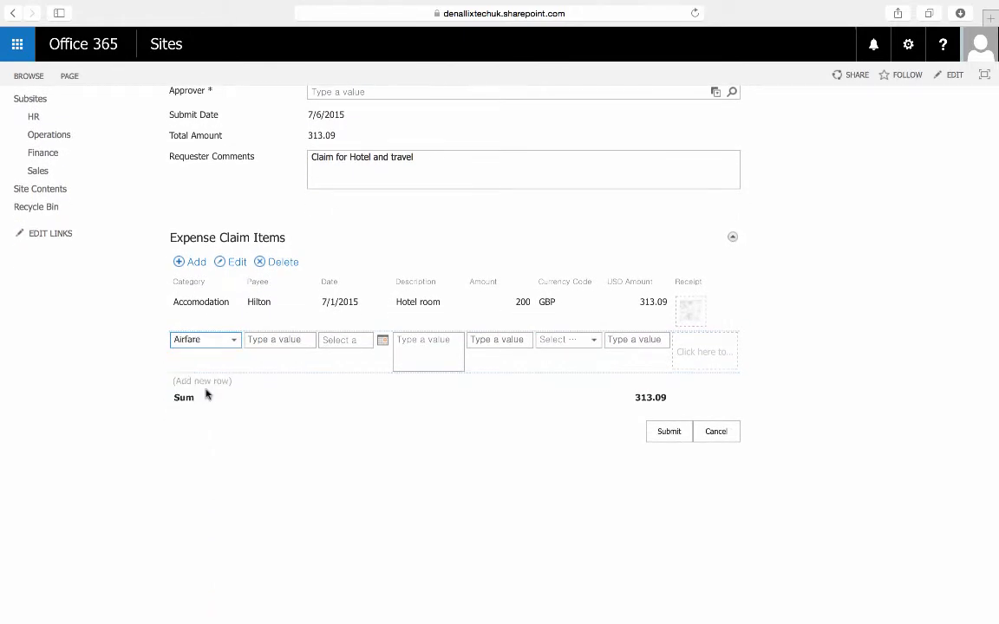
Set the Airfare item's payee to Helicopter and its date to 6/30/2015.
click(277, 337)
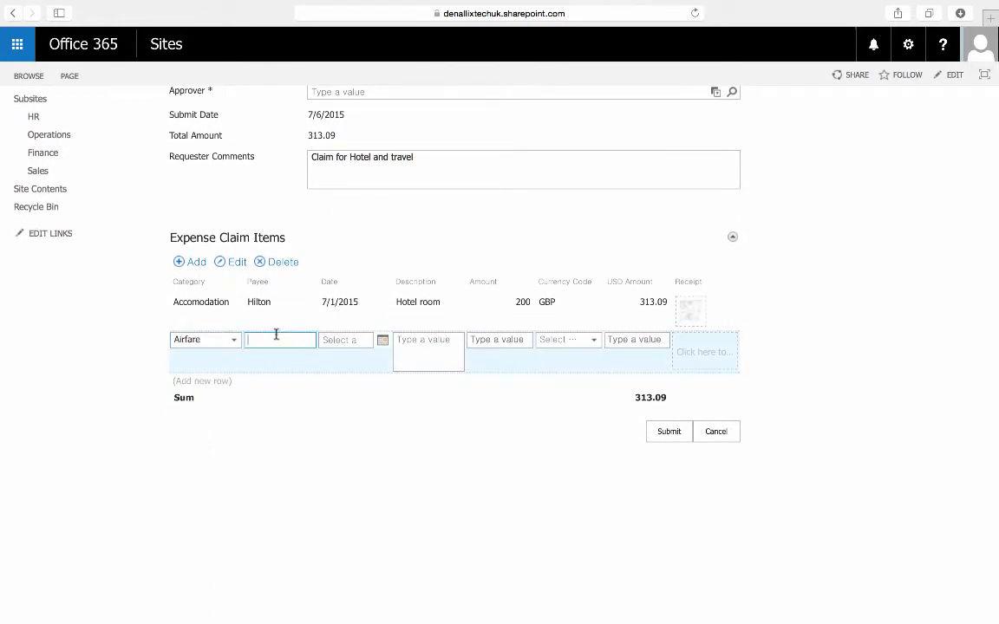
text(Helicopter)
click(382, 340)
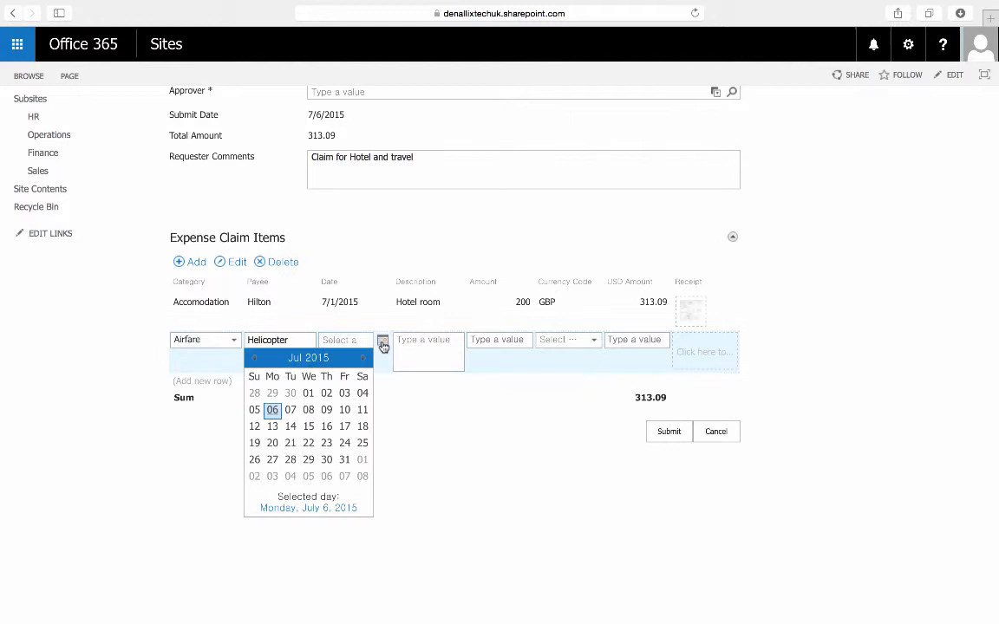
click(290, 393)
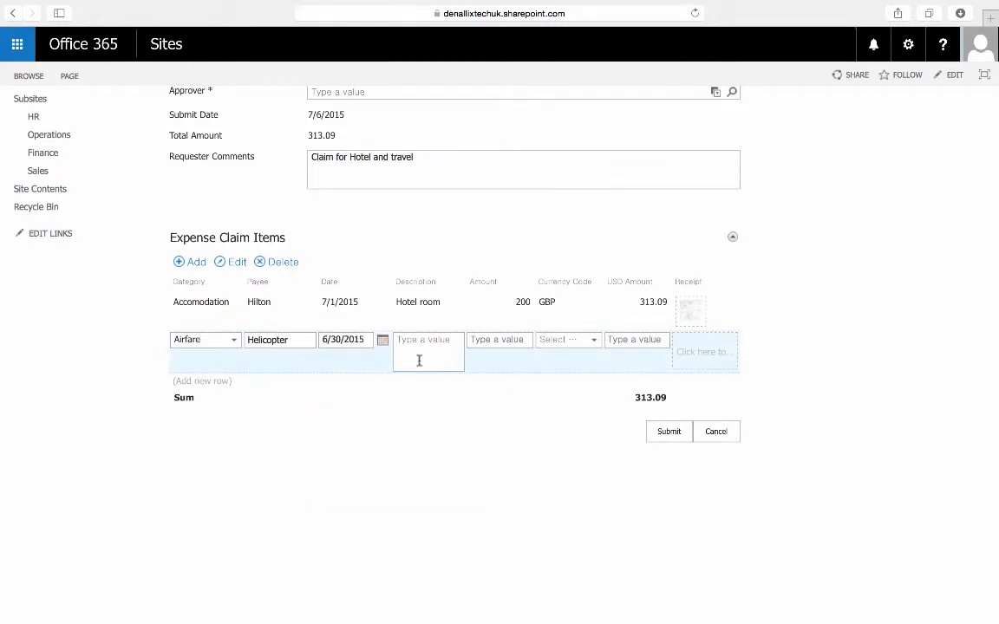
Describe the Airfare item as "Helicopter" and set its amount to 50 in GBP.
click(424, 351)
text(Helicopter)
click(523, 338)
text(50)
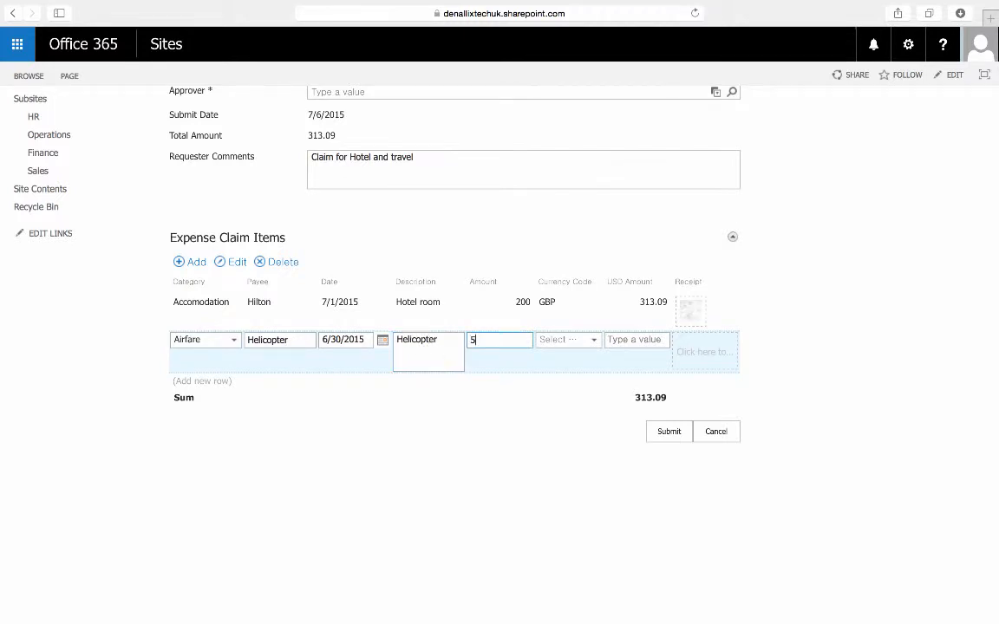
click(567, 343)
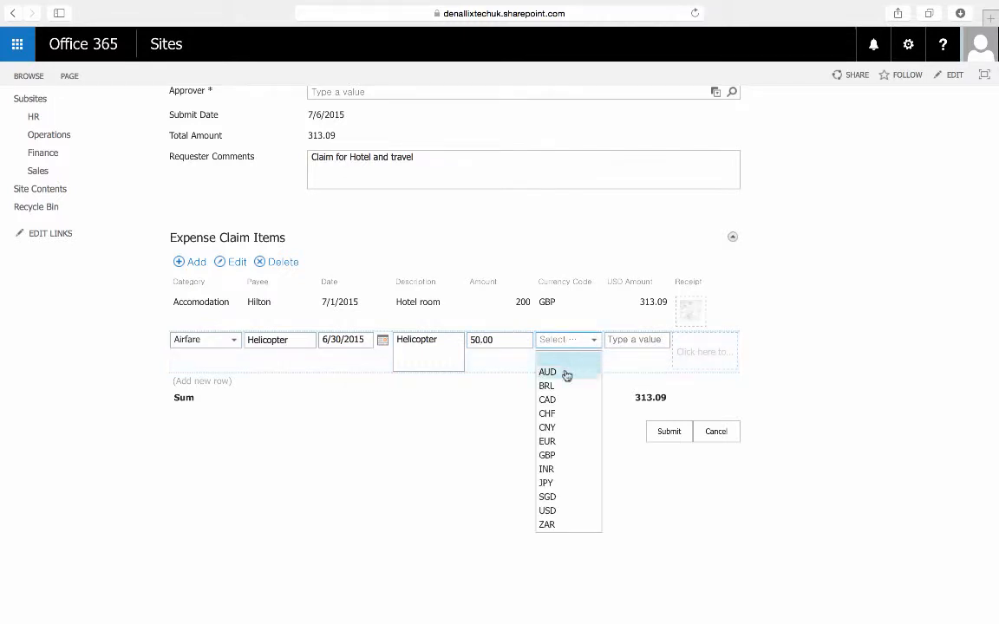
click(546, 456)
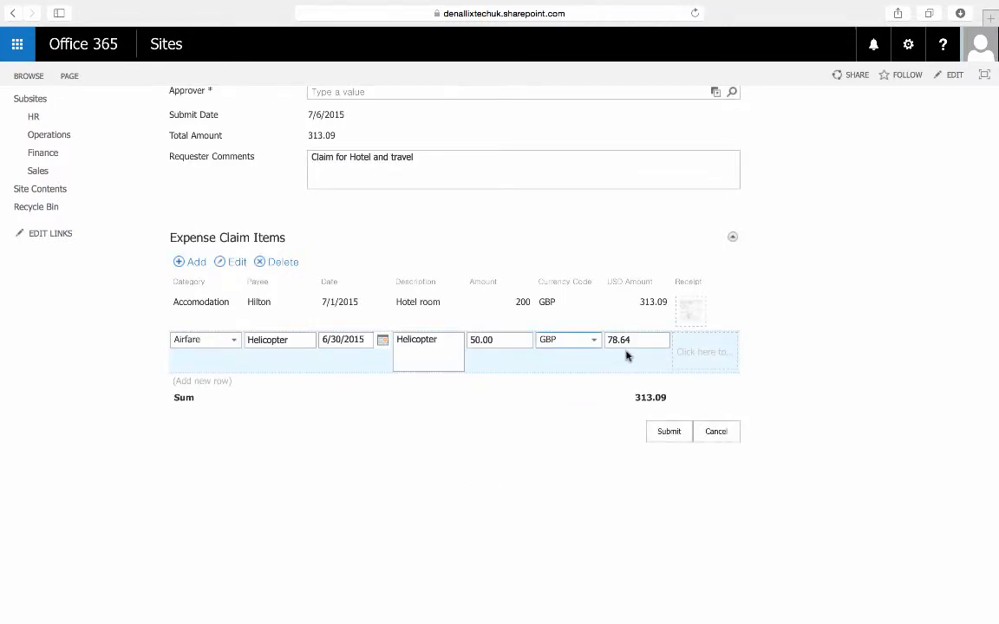
Attach a receipt image from the Desktop to the Airfare item and add the completed item to the claim.
click(698, 352)
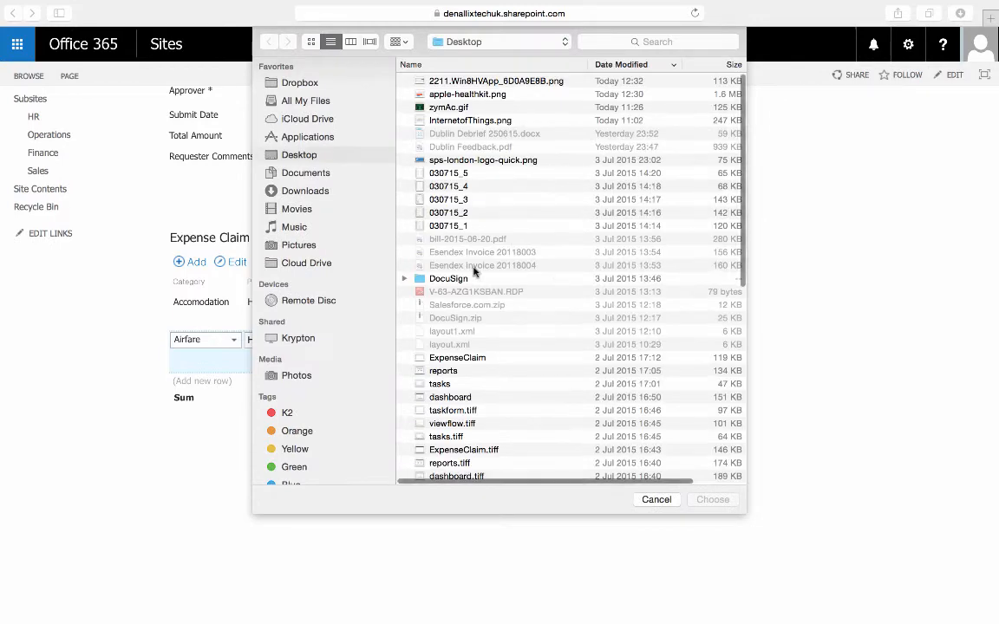
double_click(392, 180)
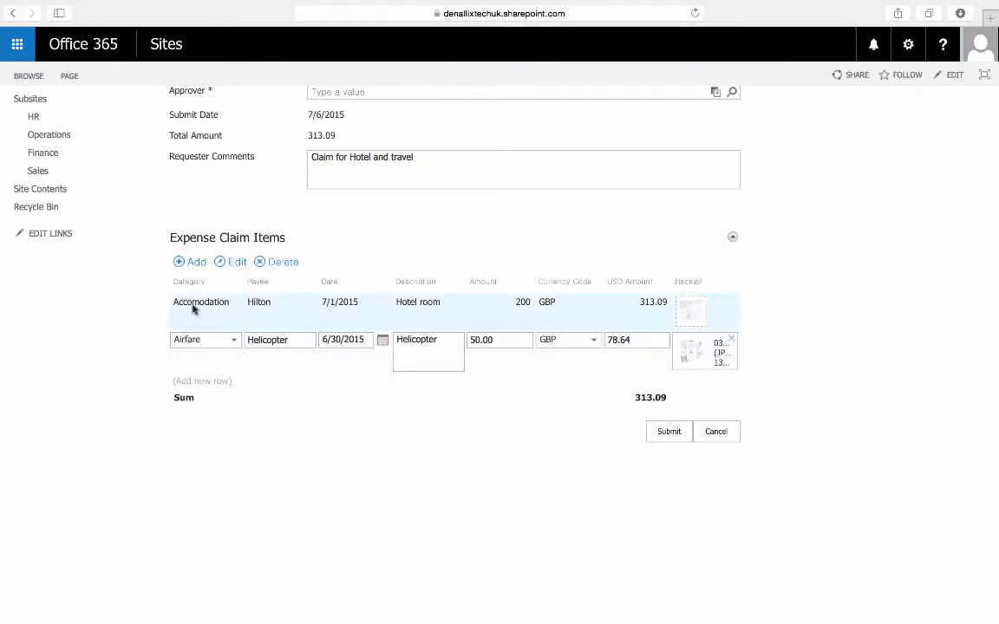
click(190, 261)
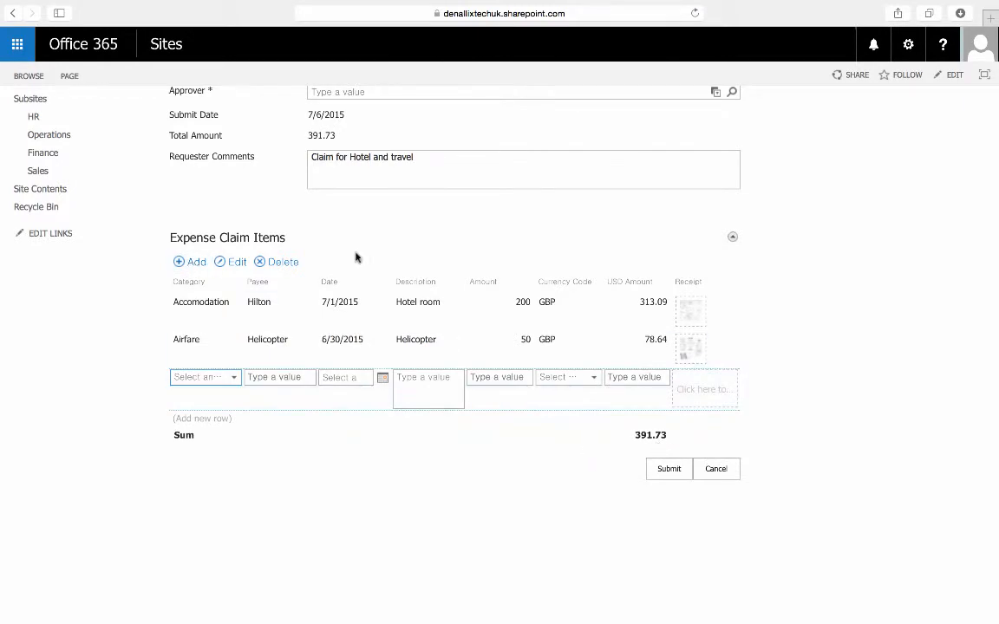
scroll(469, 292, up, 5)
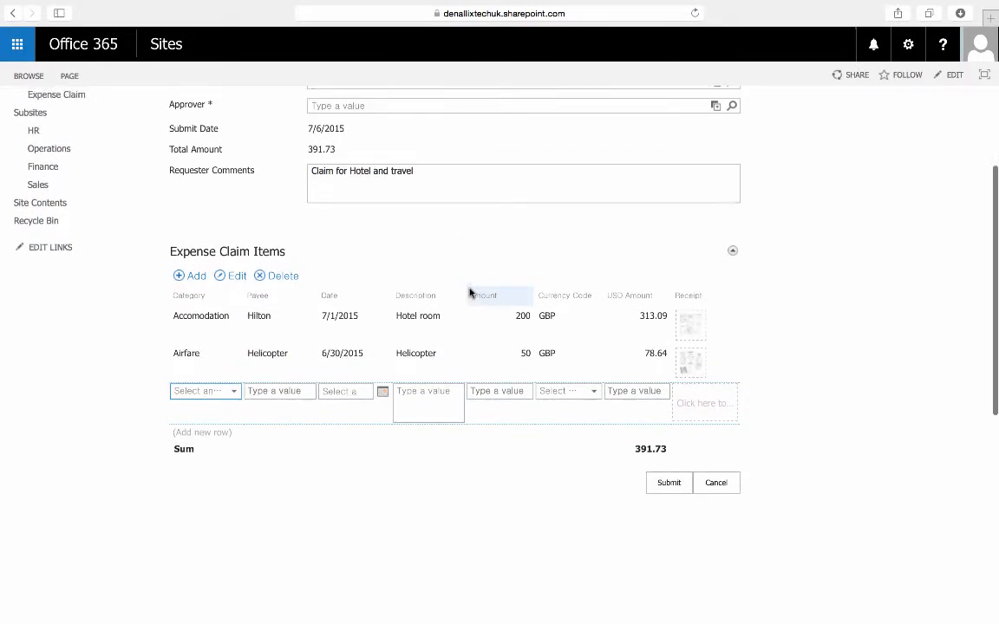
scroll(471, 292, down, 4)
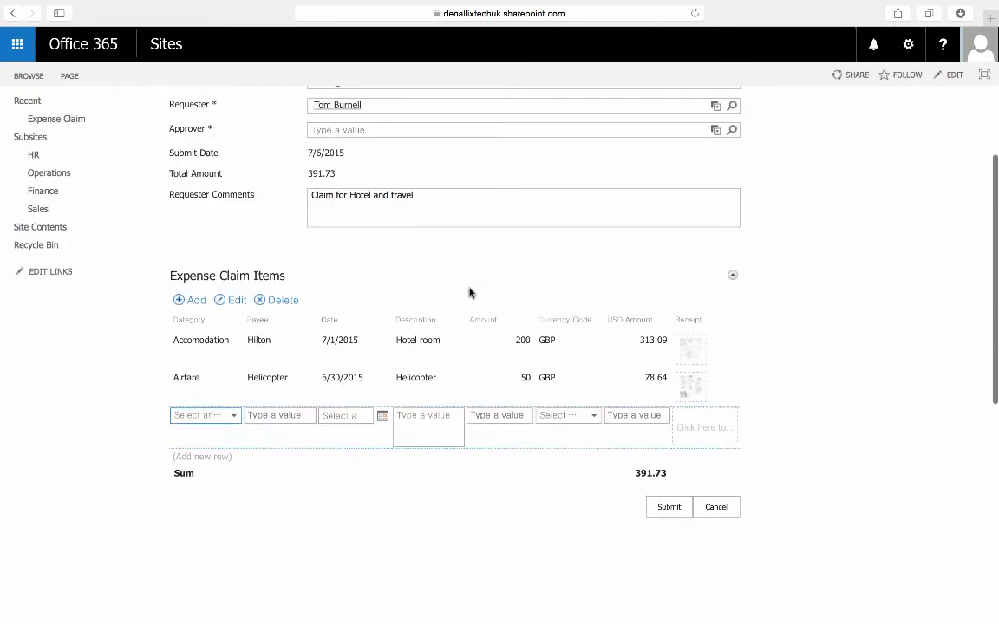
Try to submit the claim, and fill in the required Approver by searching for the person's first name.
click(668, 509)
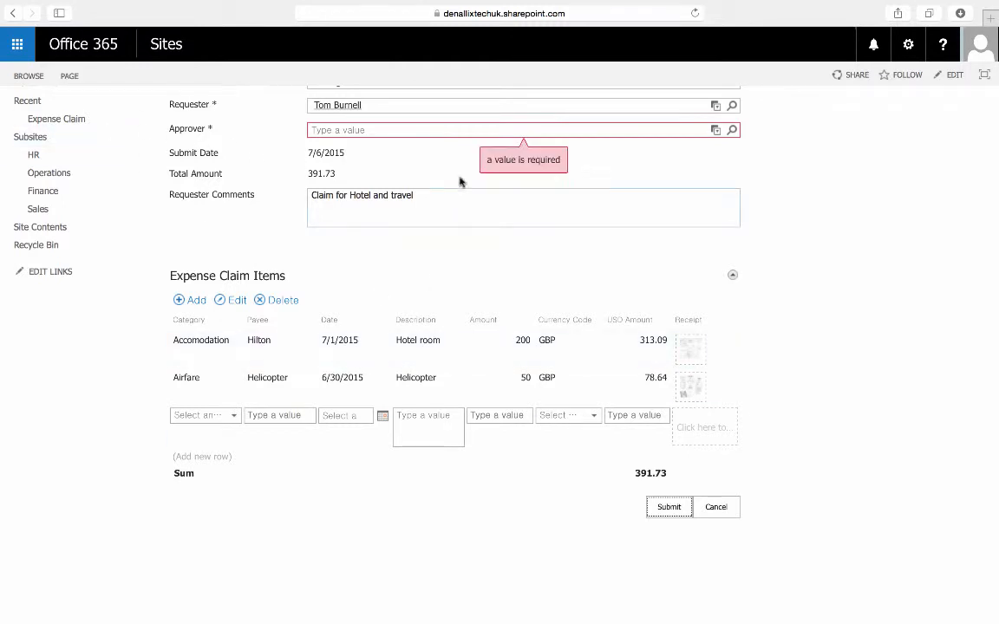
click(731, 130)
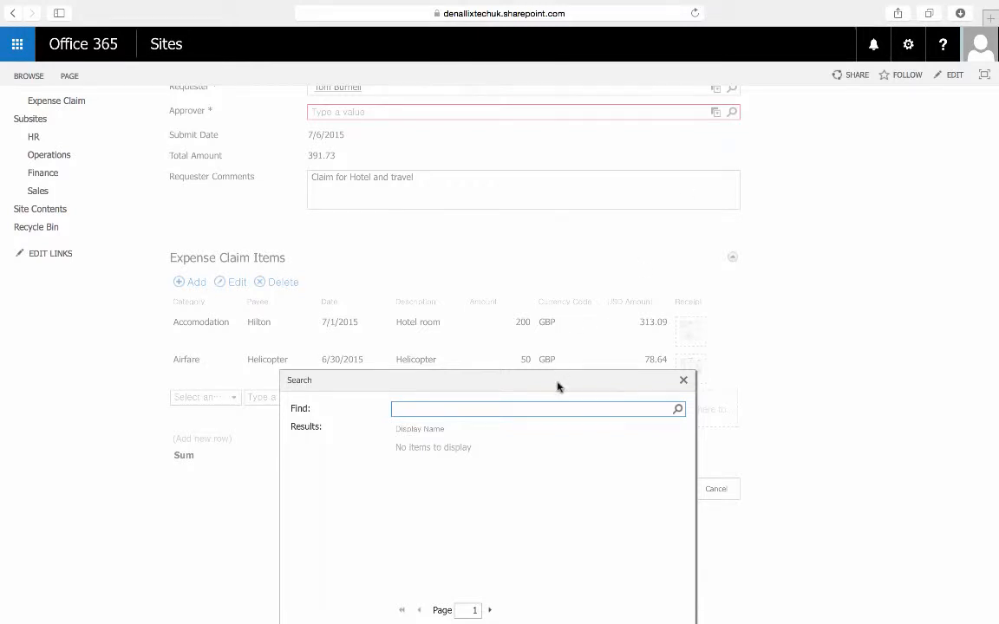
drag(558, 386, 563, 217)
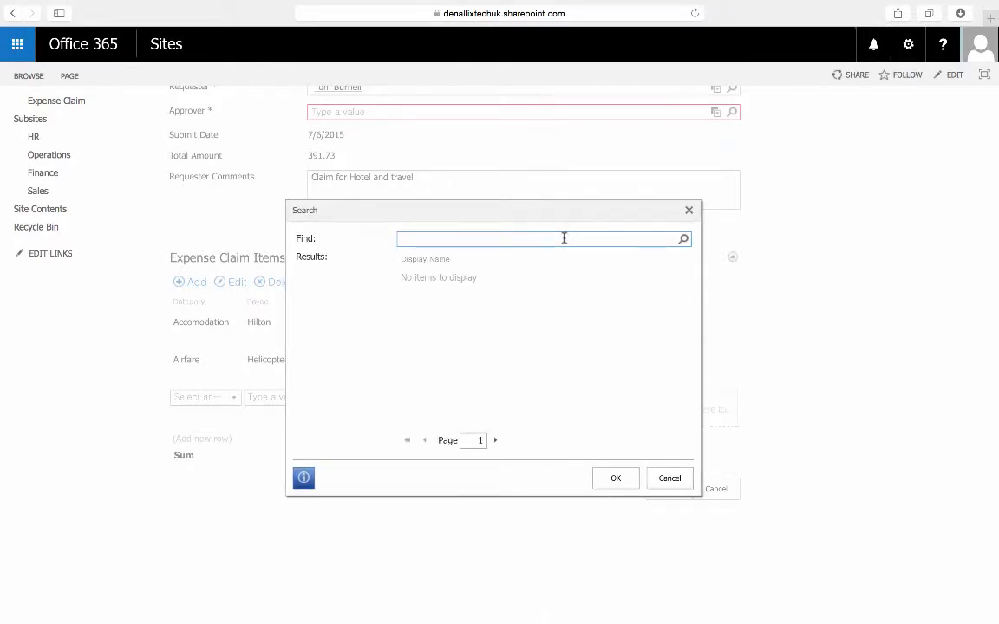
click(564, 238)
text(Tom)
key(Return)
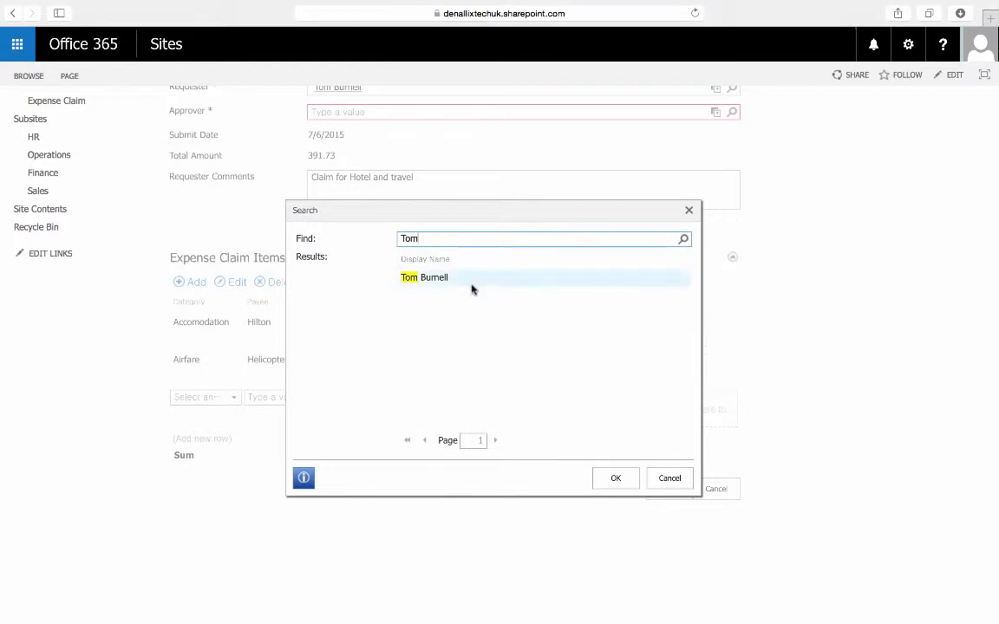
double_click(457, 286)
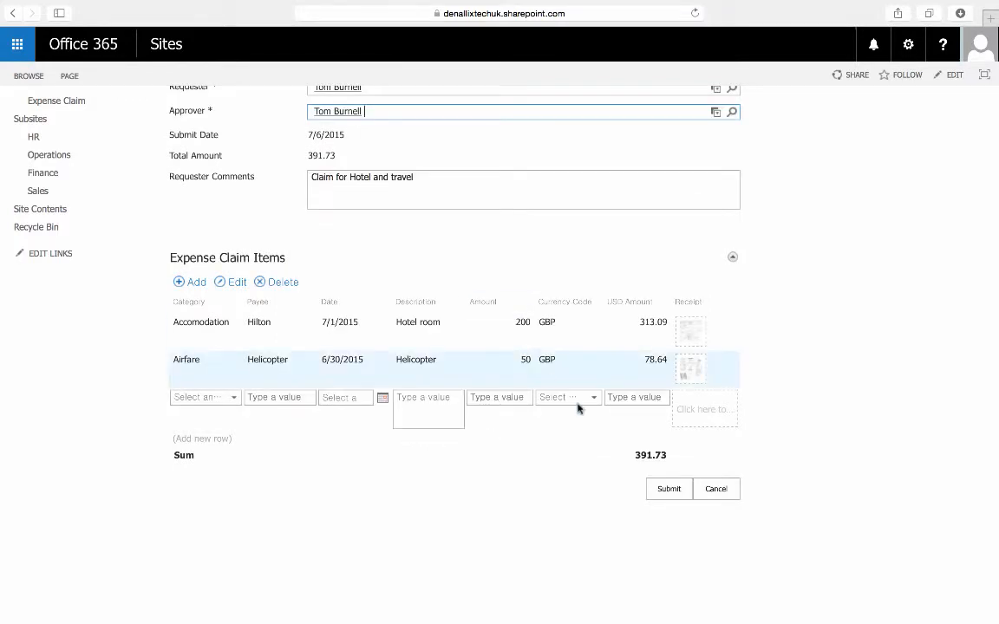
Submit the Birmingham Roadshow expense claim for approval, confirm the submission and dismiss the success message.
click(666, 491)
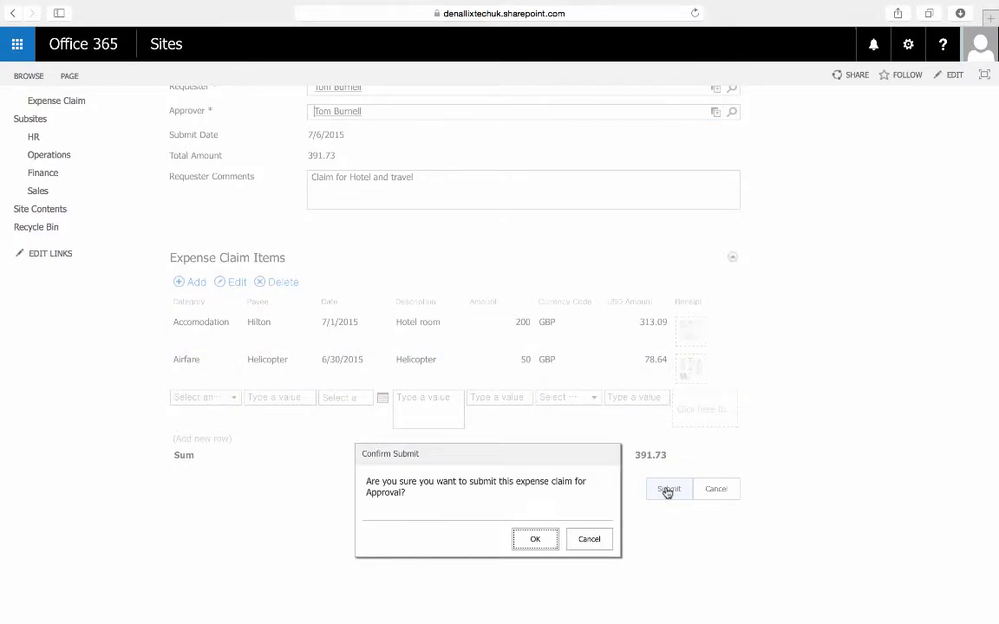
click(535, 539)
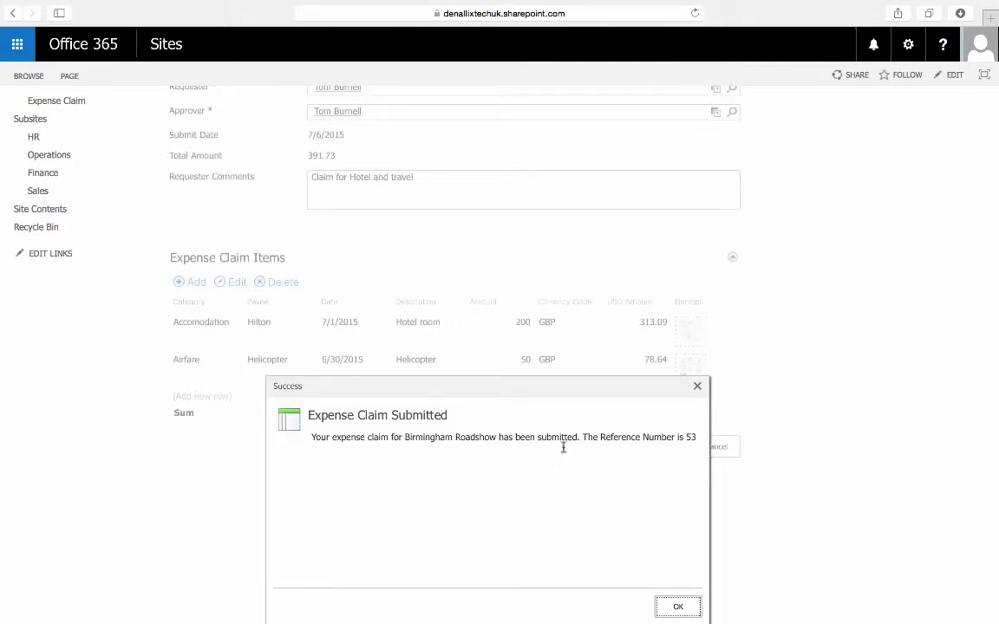
drag(562, 388, 566, 237)
click(678, 452)
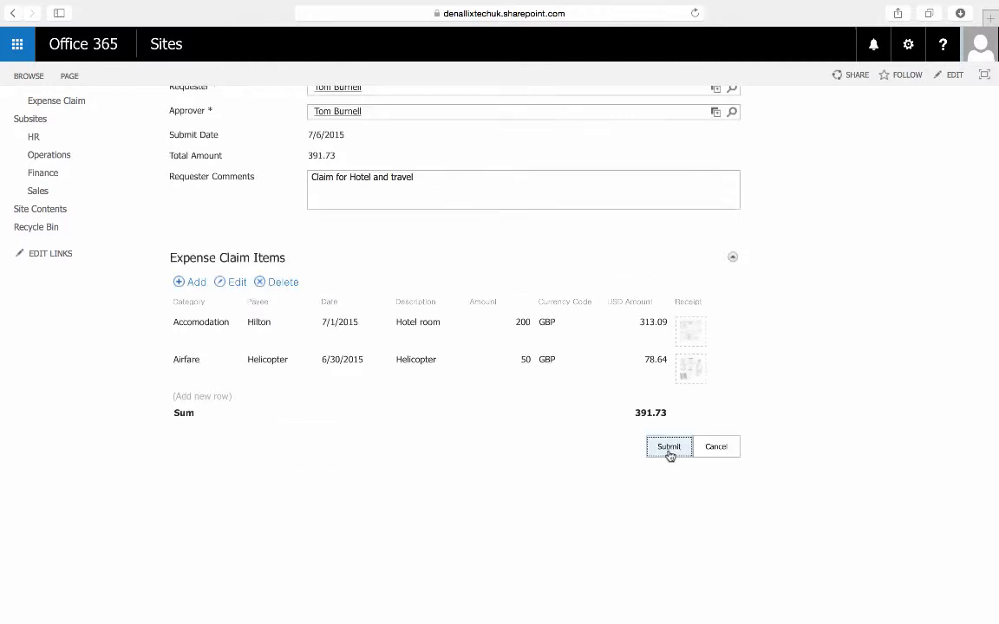
Return to the site's home page and open the workflow view of the Birmingham Roadshow approval task.
scroll(596, 345, up, 5)
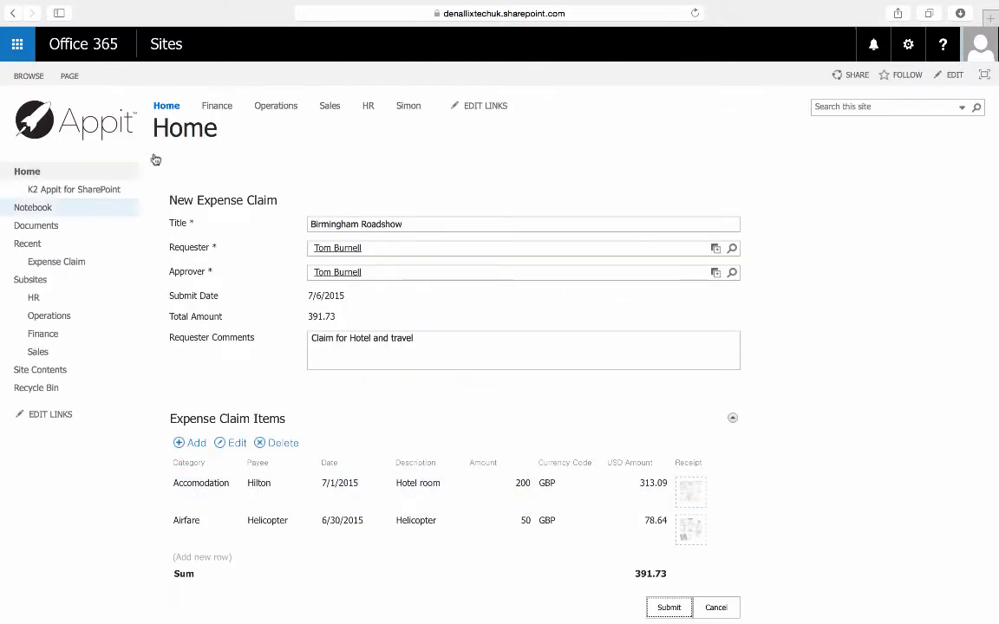
click(168, 111)
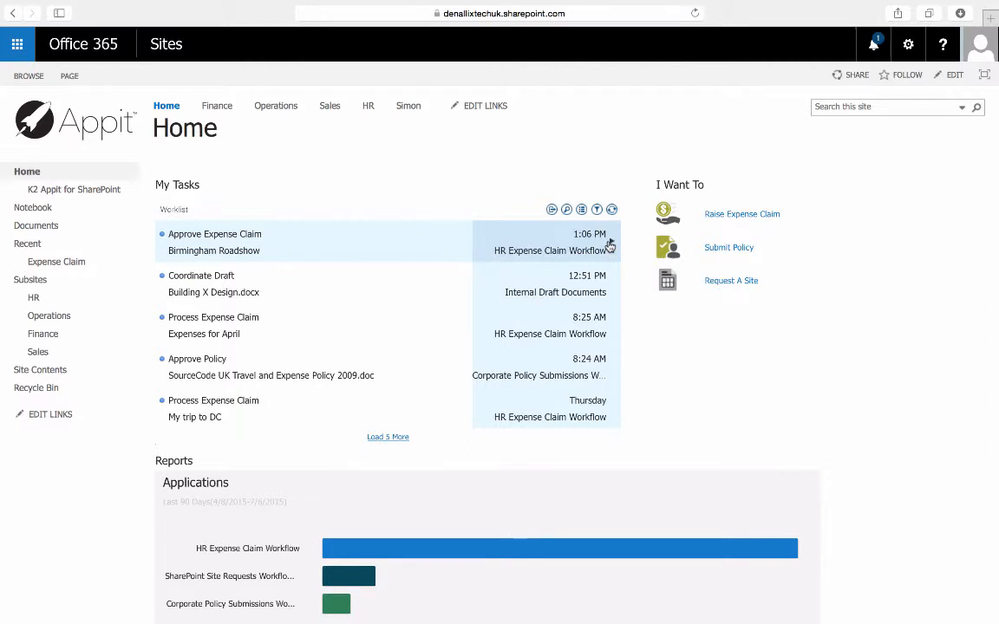
click(609, 247)
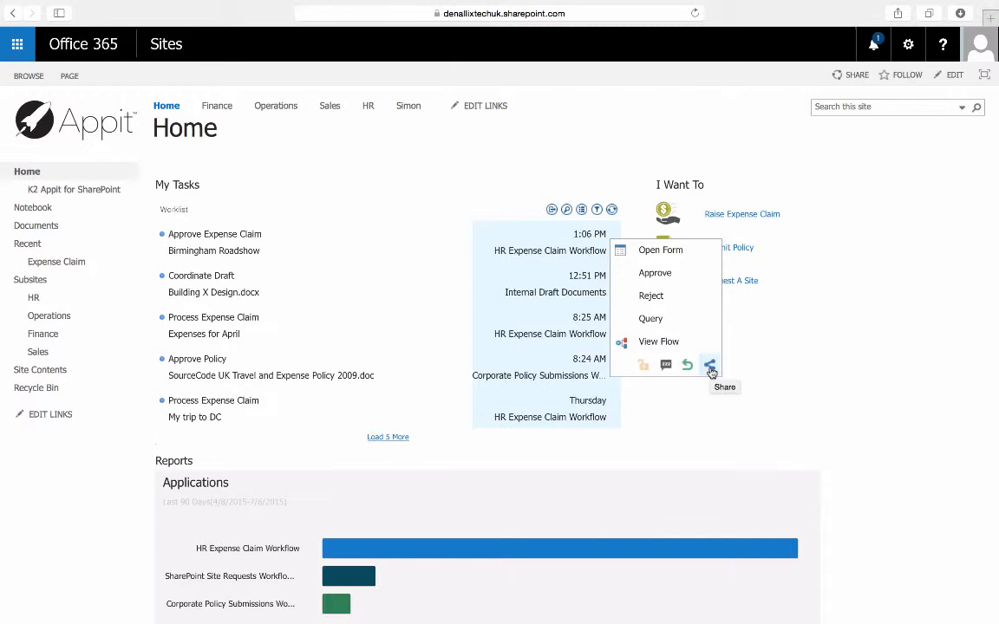
click(652, 350)
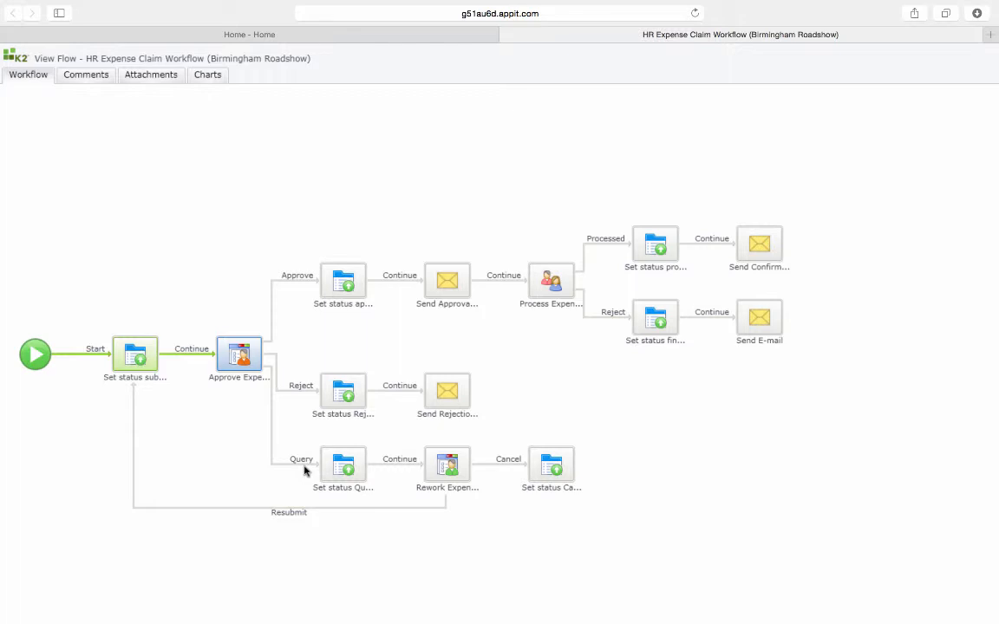
Examine the overview and participants of the Approve Expense Claim activity in the workflow diagram.
click(233, 356)
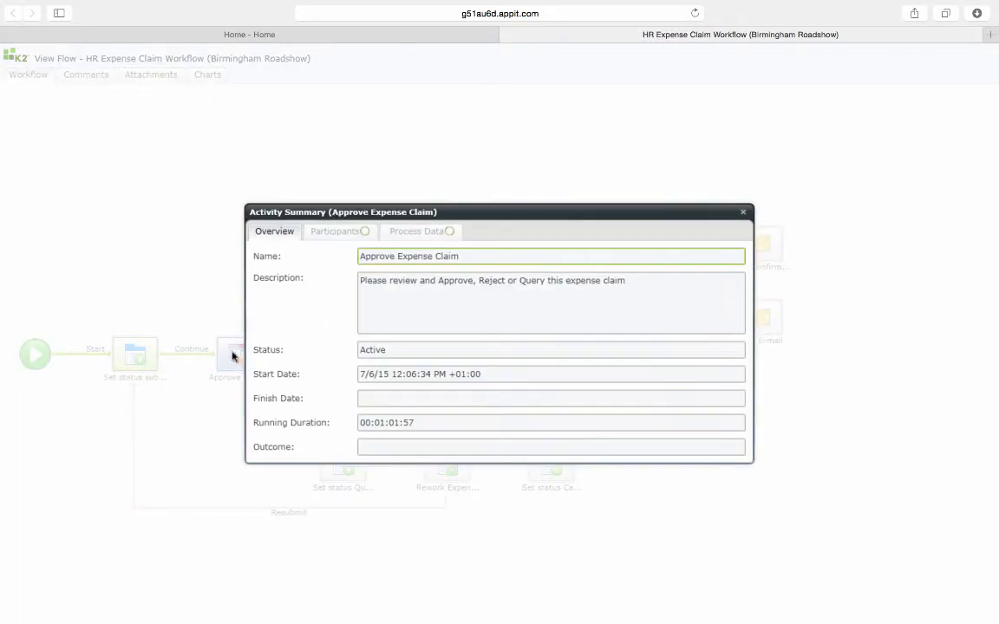
click(328, 232)
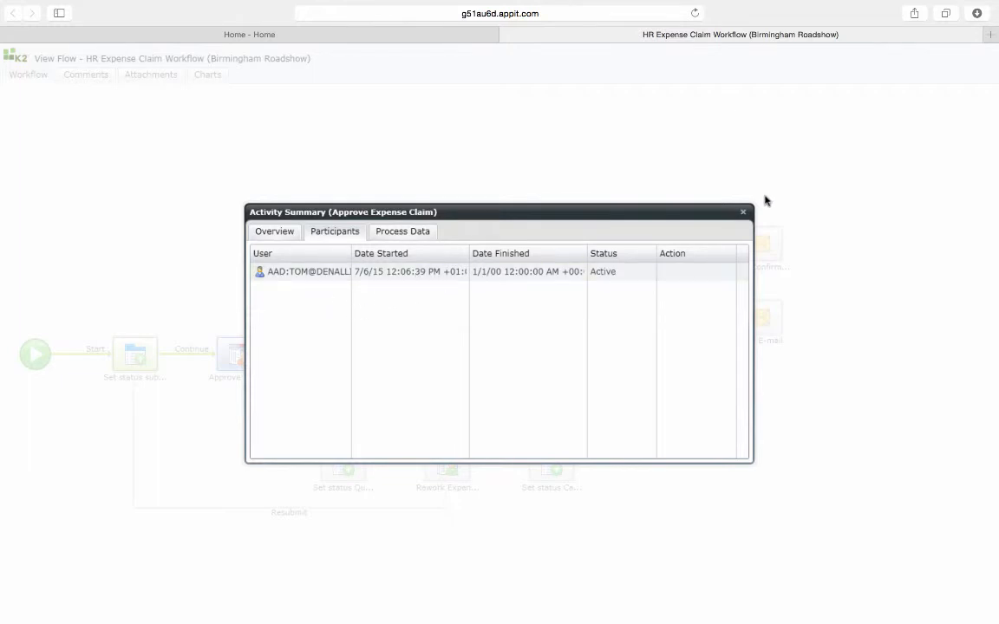
click(744, 212)
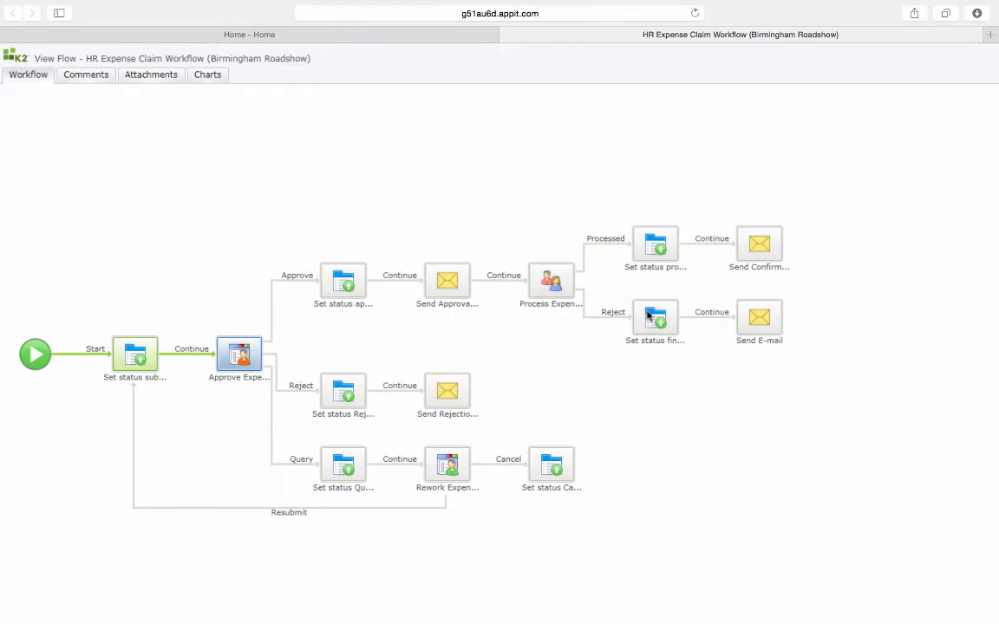
View the chart of activities for the Birmingham Roadshow workflow and return to the workflow diagram.
click(206, 76)
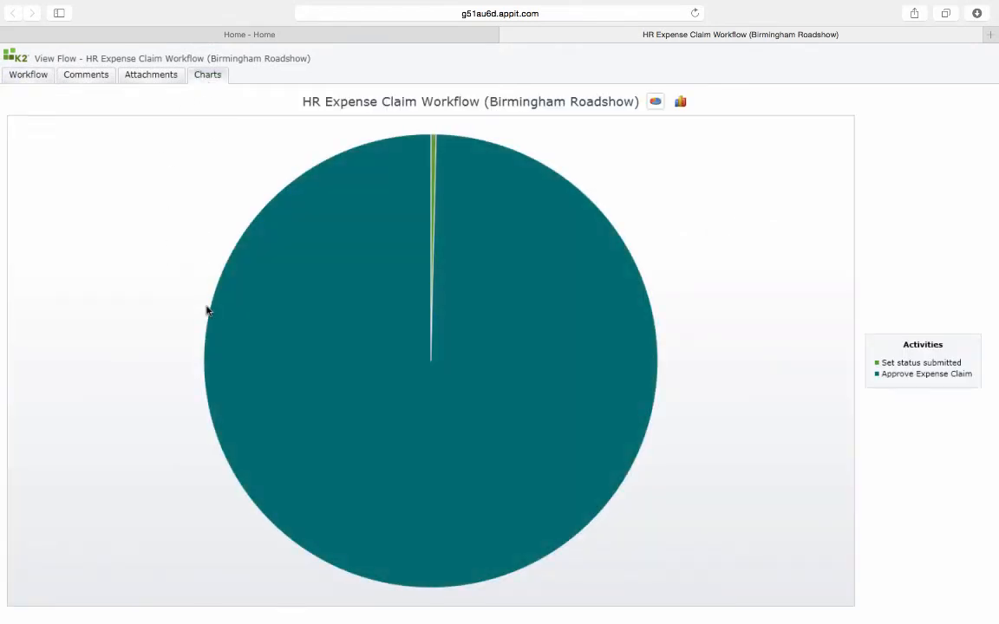
mouse_move(299, 266)
click(36, 75)
Open the form of the Birmingham Roadshow approval task from the home page worklist.
click(256, 36)
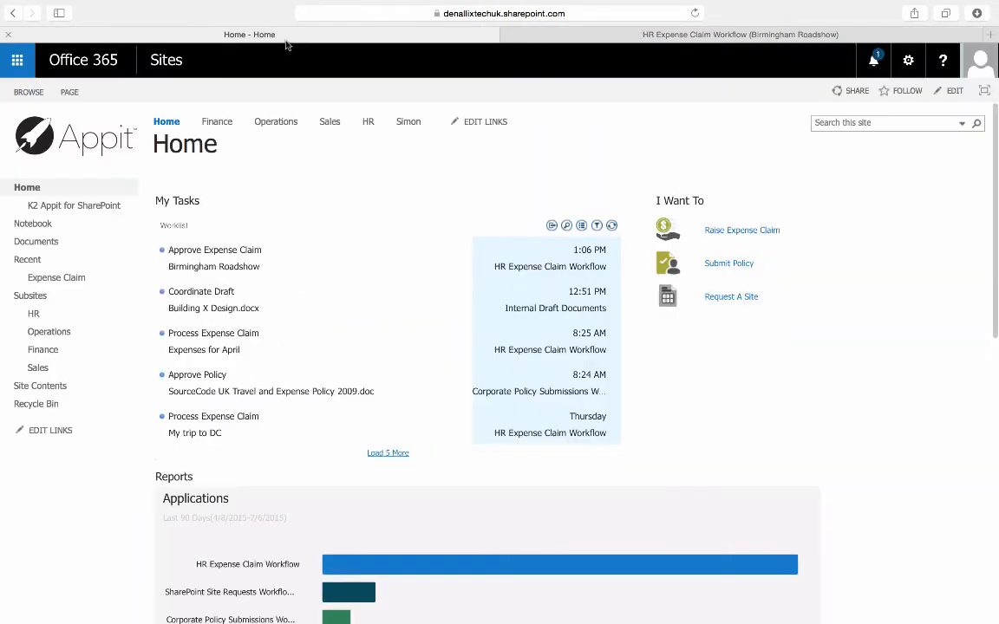
click(613, 255)
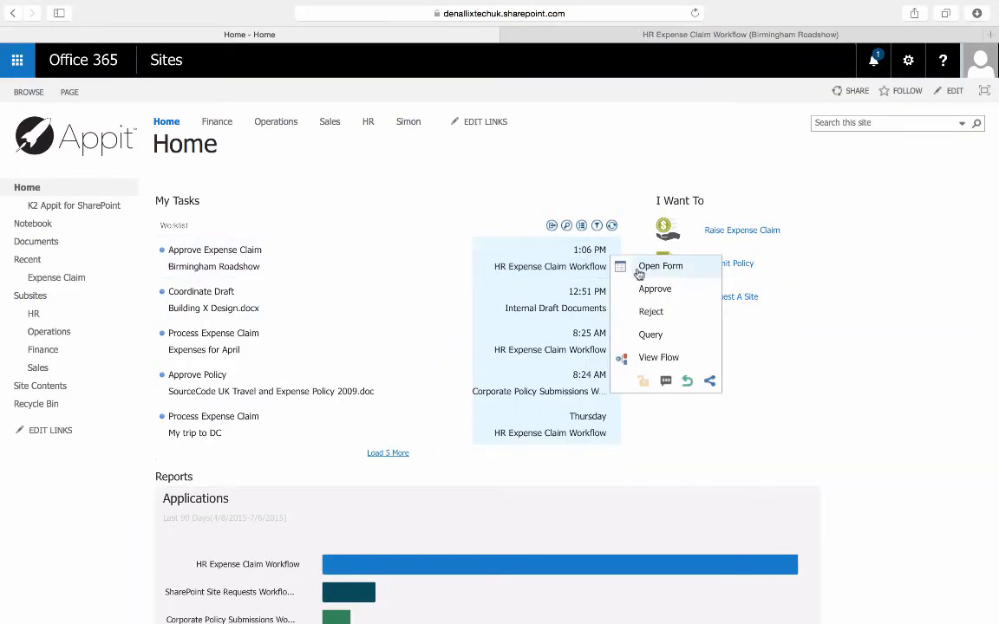
click(639, 274)
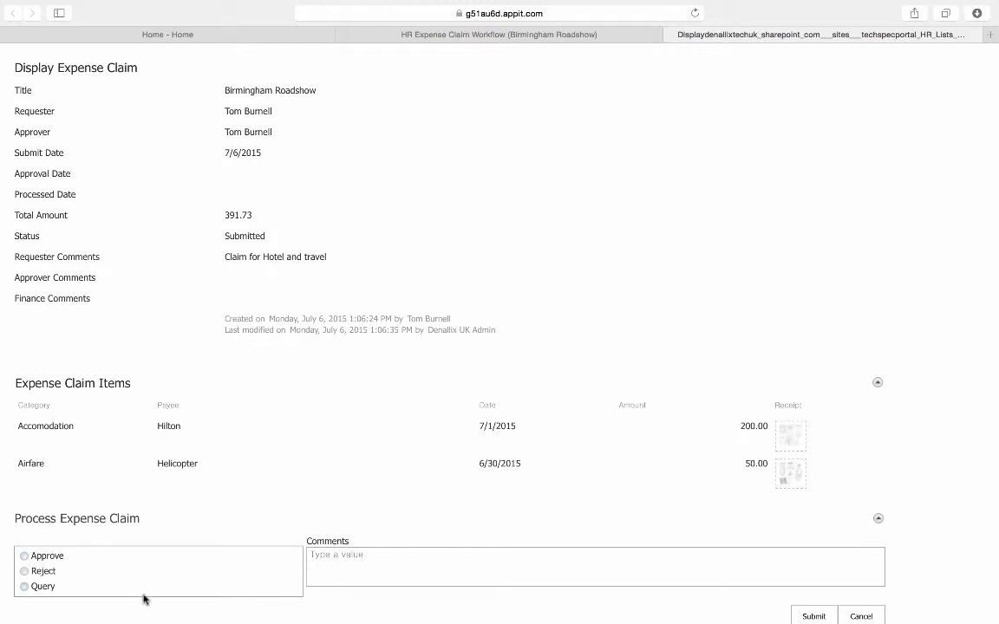
Approve the Birmingham Roadshow claim with the comment "All good", submit the decision and dismiss the success message.
click(38, 560)
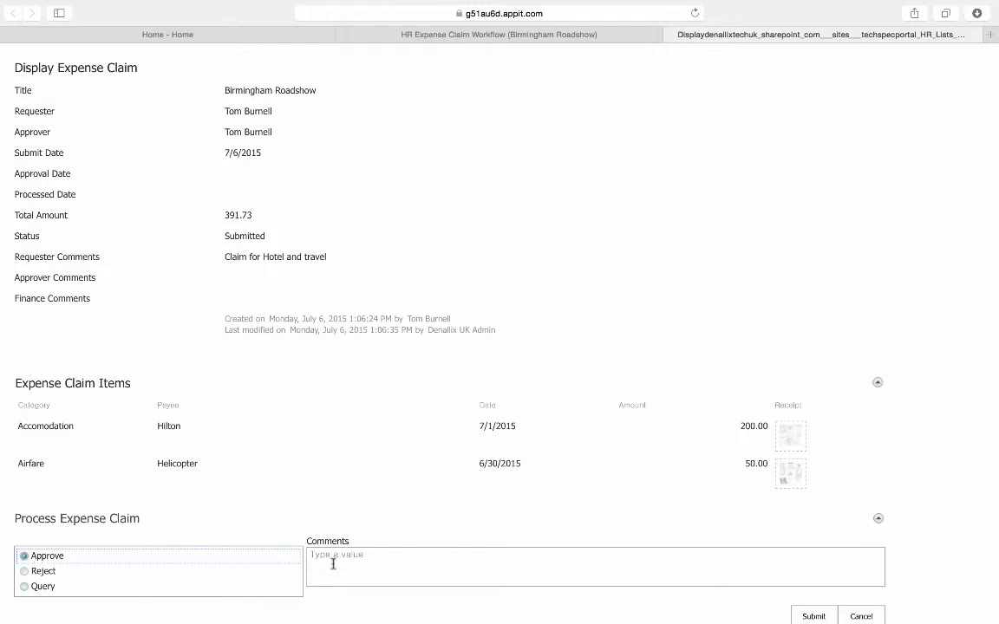
click(363, 565)
text(A)
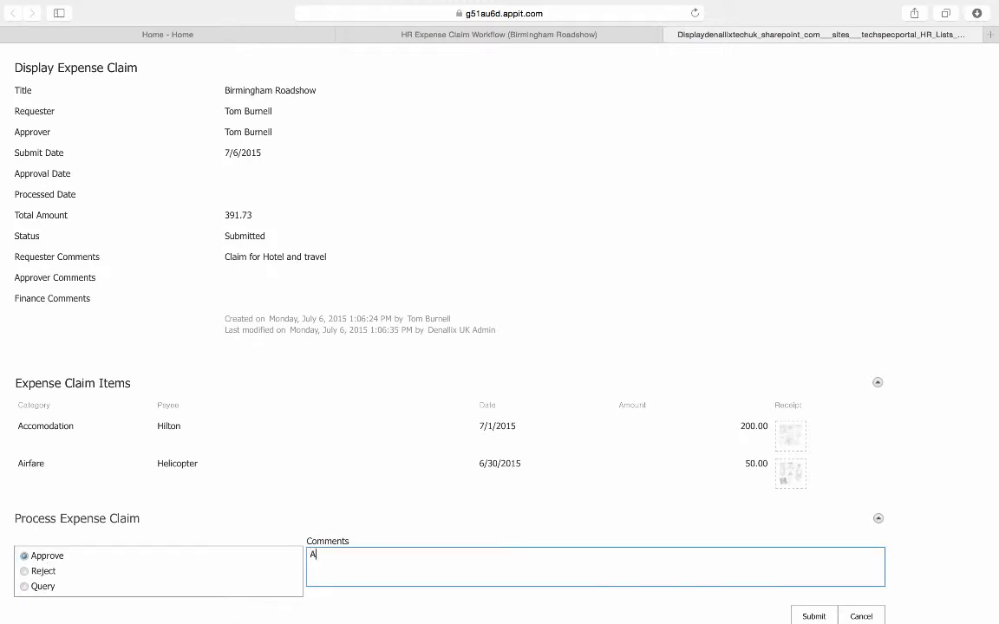
text(ll good)
click(812, 617)
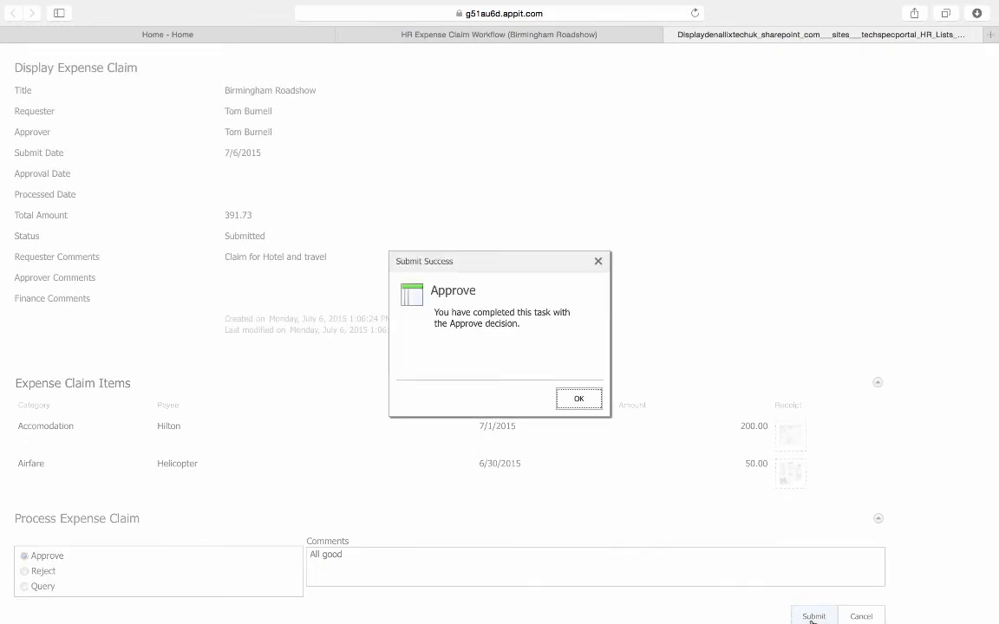
click(579, 400)
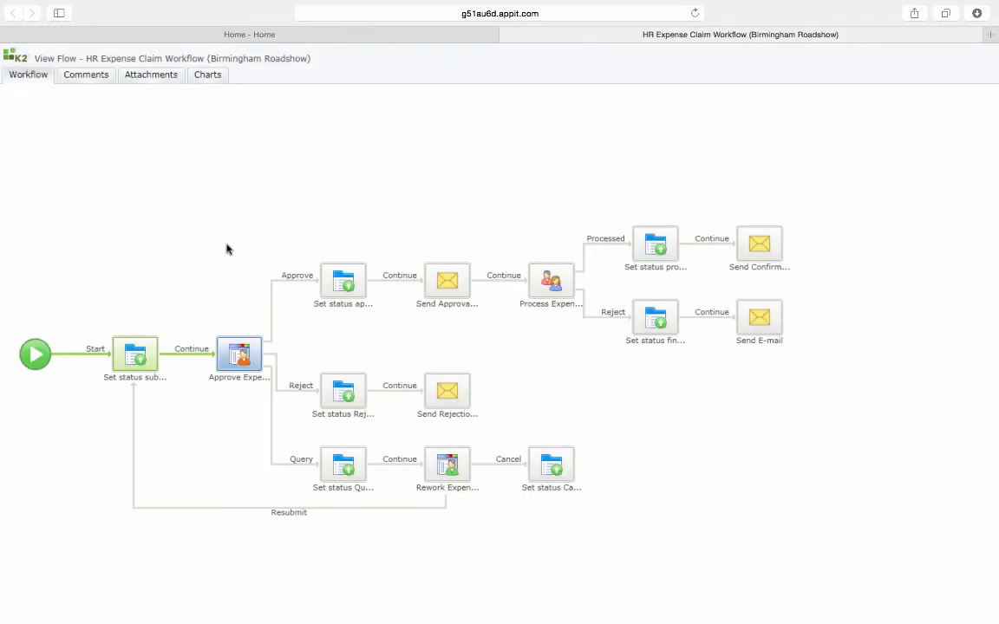
Force a reload of the Birmingham Roadshow workflow view to refresh its progress.
click(693, 13)
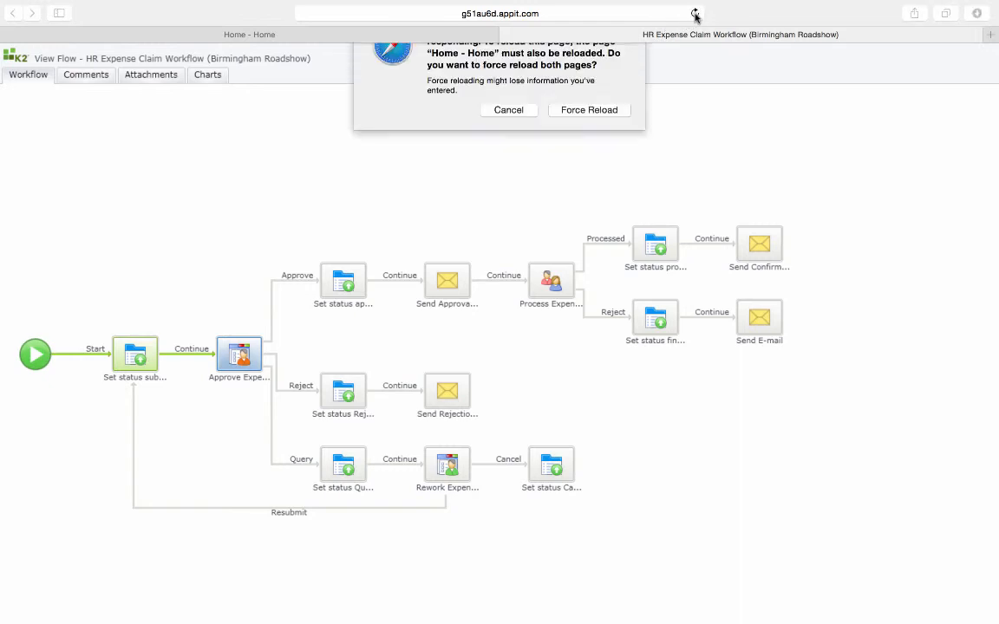
click(588, 141)
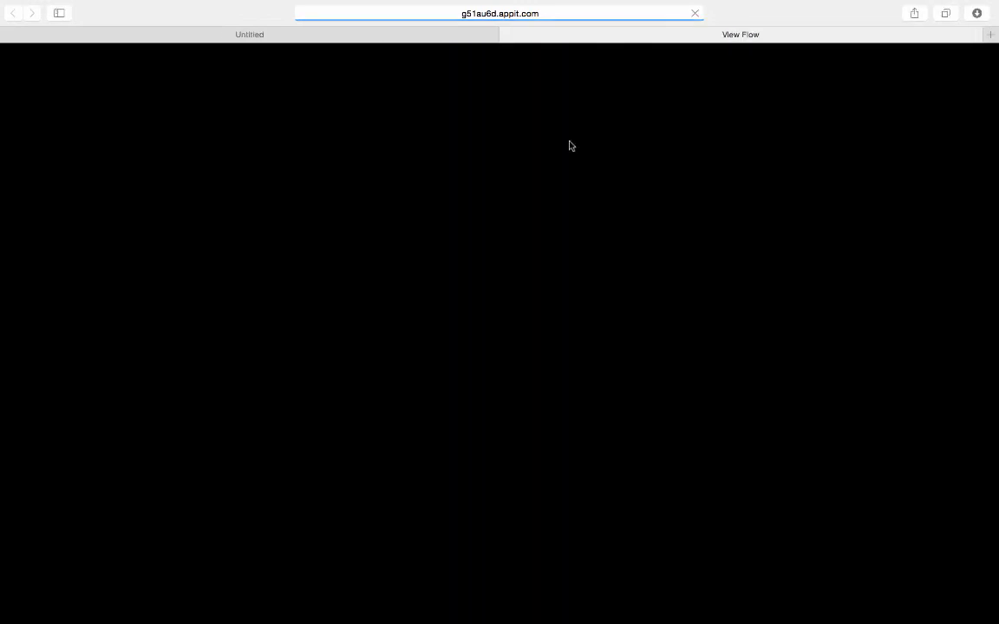